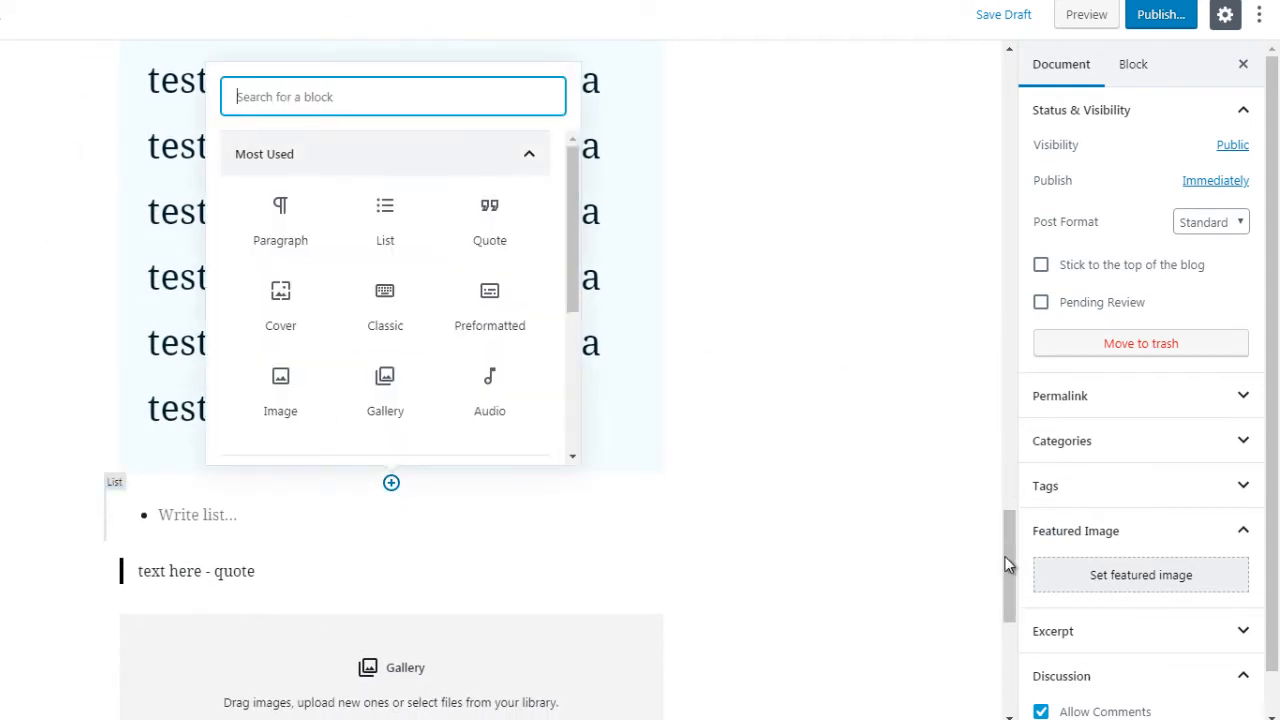
pyautogui.click(529, 154)
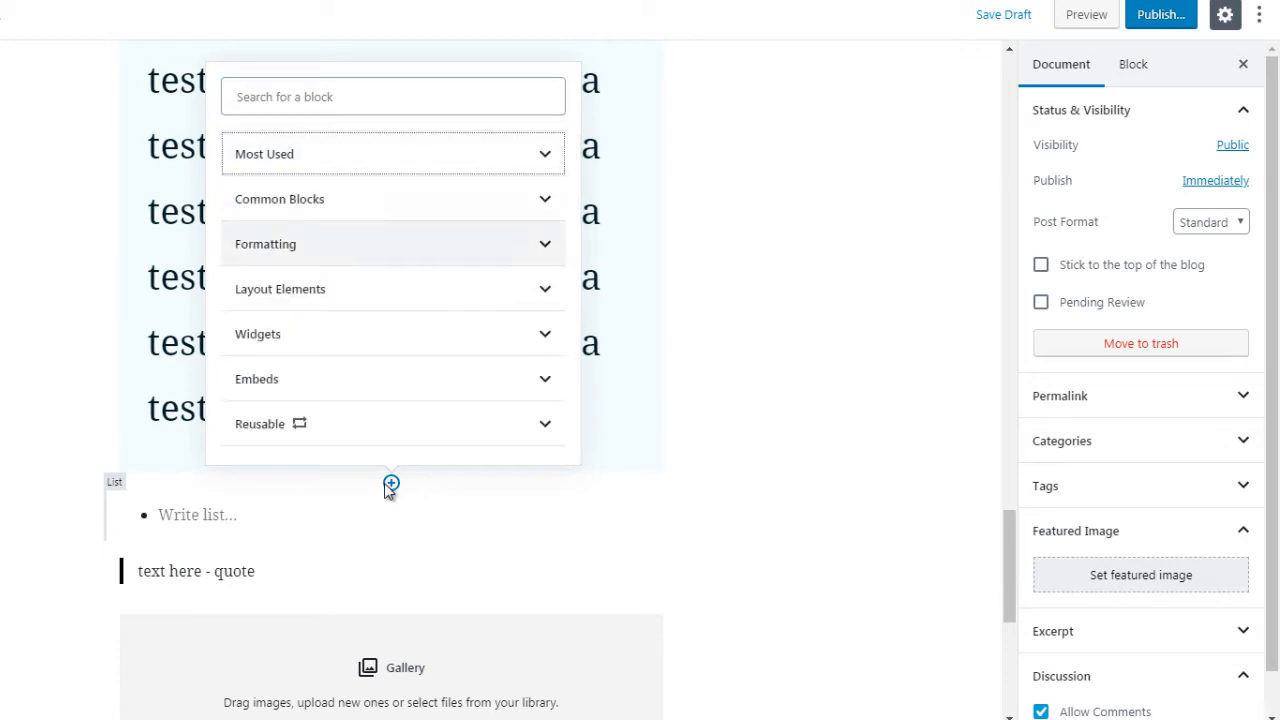
pyautogui.click(435, 289)
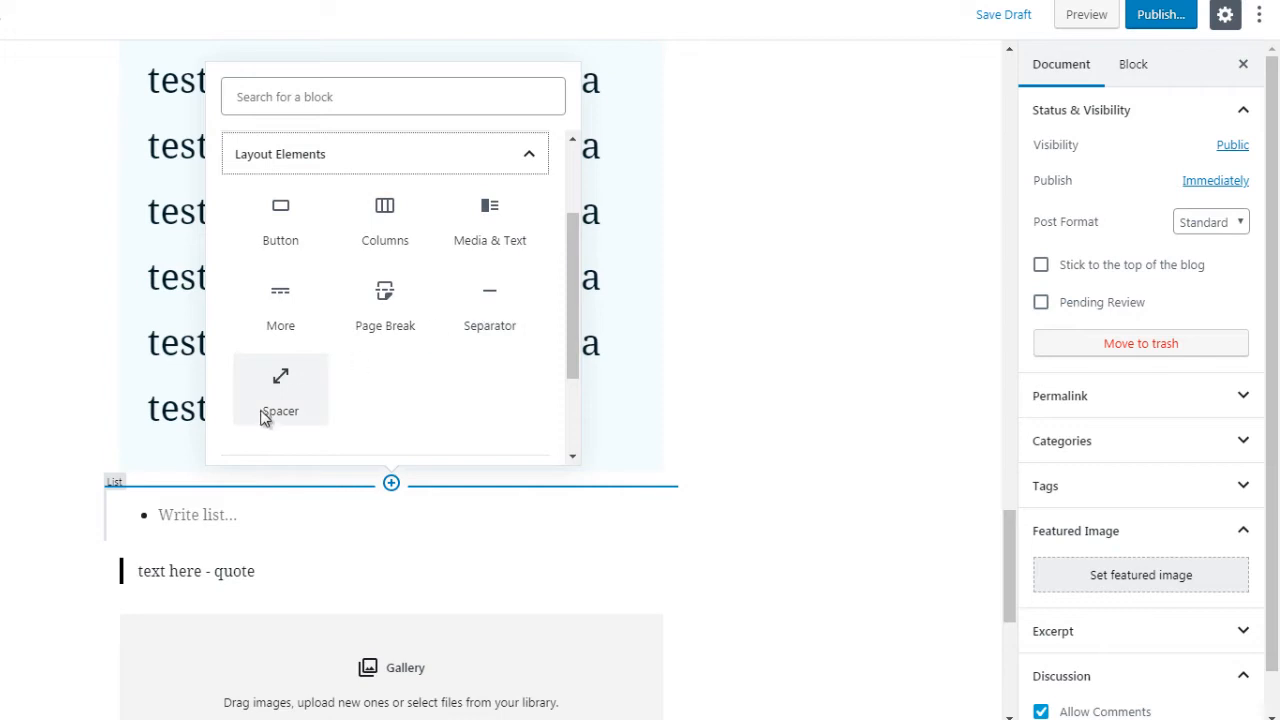
pyautogui.click(279, 215)
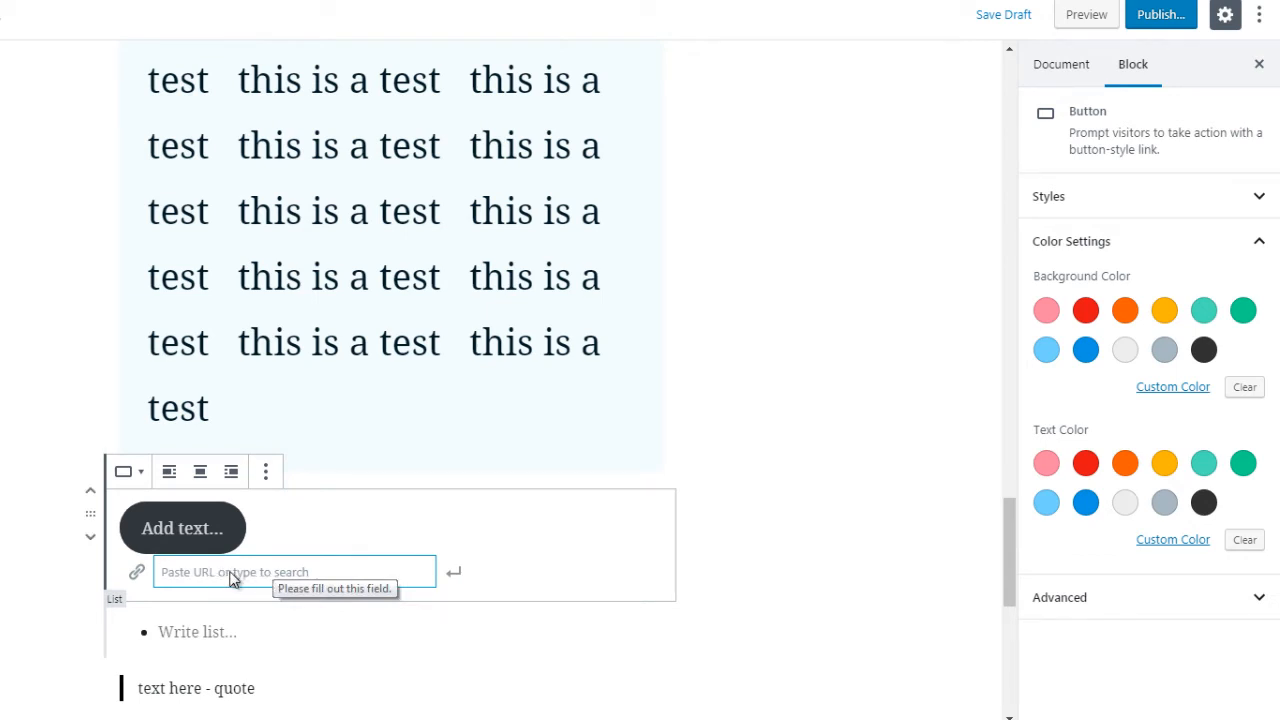
pyautogui.write('www.google.com')
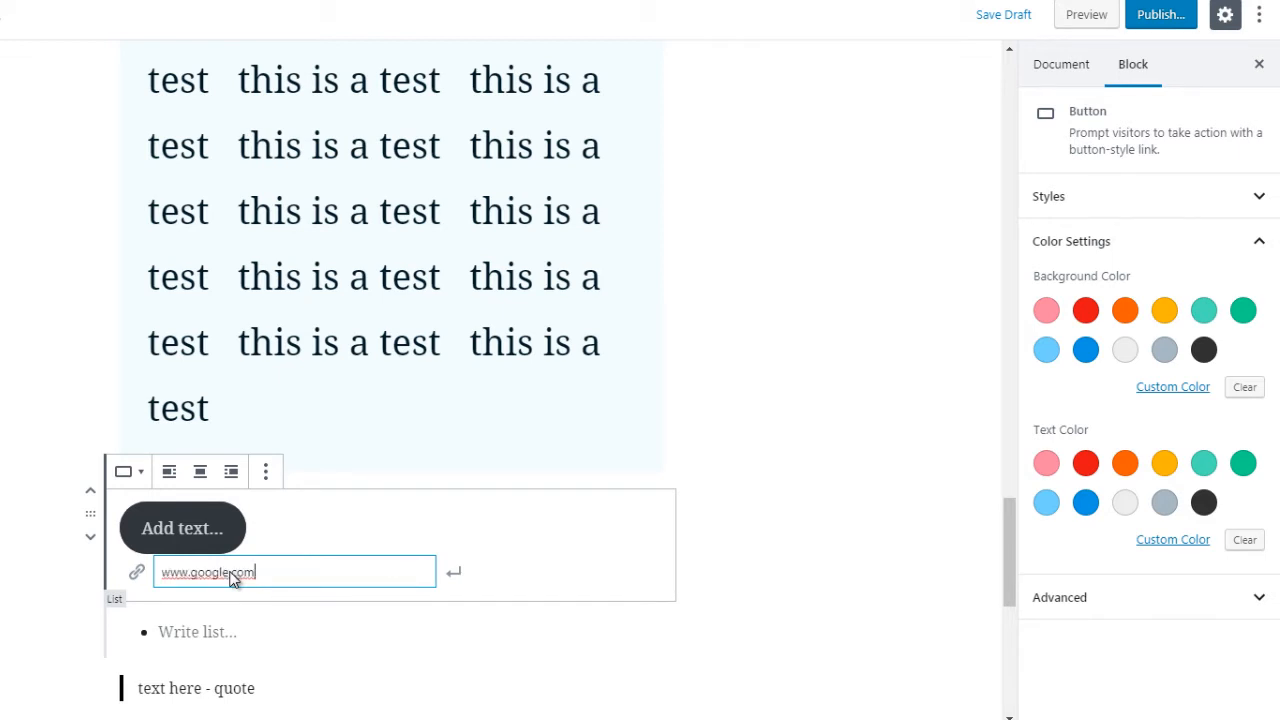
pyautogui.click(455, 573)
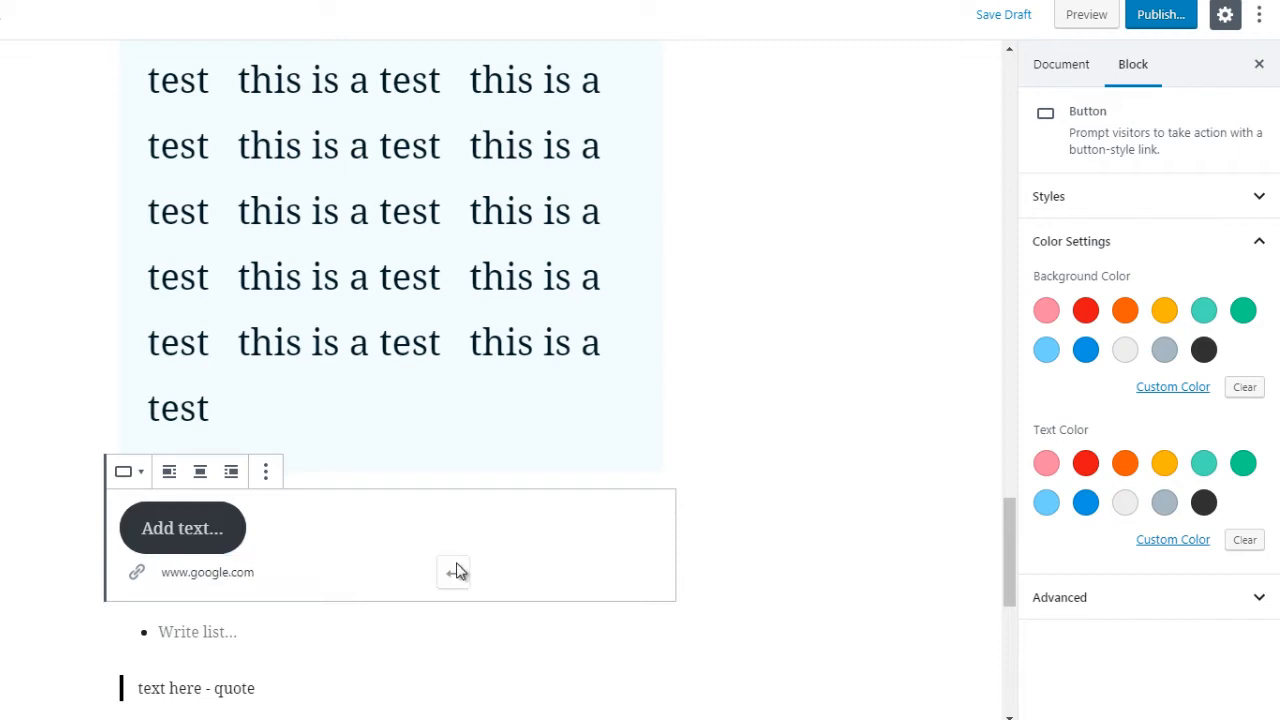
pyautogui.click(810, 471)
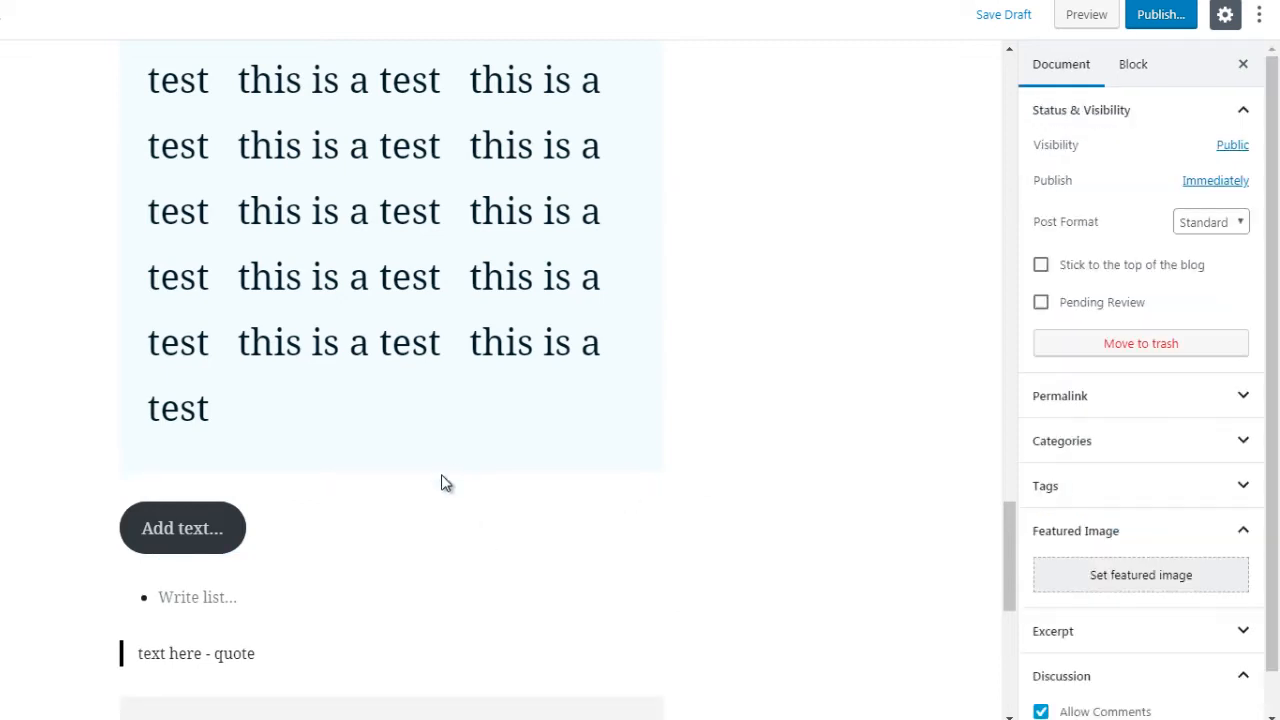
# - Label the new button "Email Me Here"
pyautogui.click(319, 514)
pyautogui.click(71, 524)
pyautogui.click(170, 533)
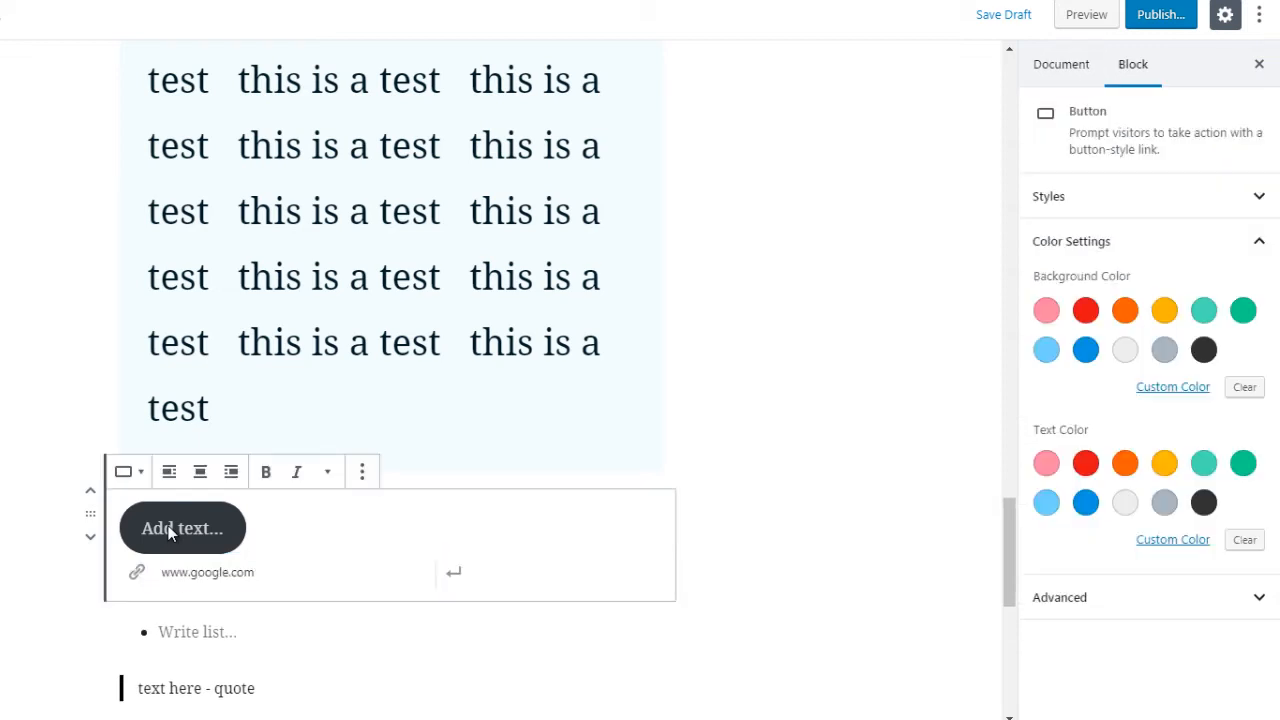
pyautogui.write('ppp')
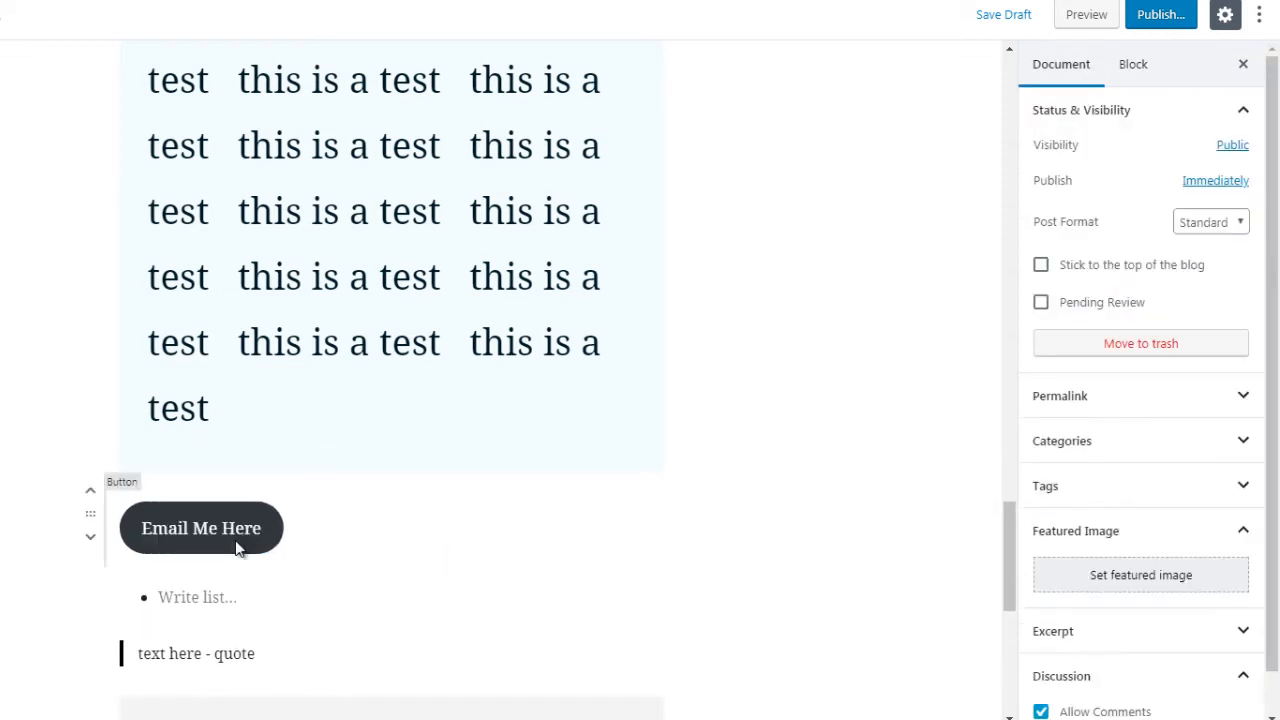
# - Try green and orange backgrounds on the Email Me Here button, settling on a light gray background with dark gray text
pyautogui.click(315, 537)
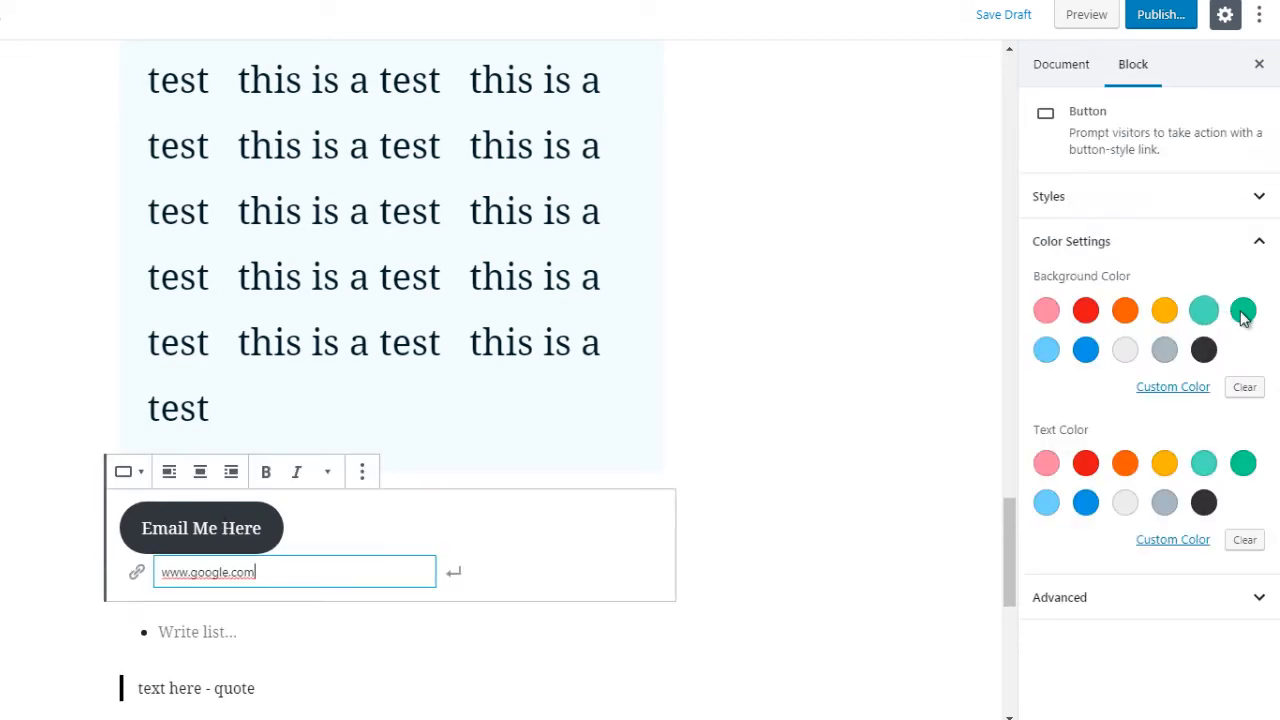
pyautogui.click(1246, 315)
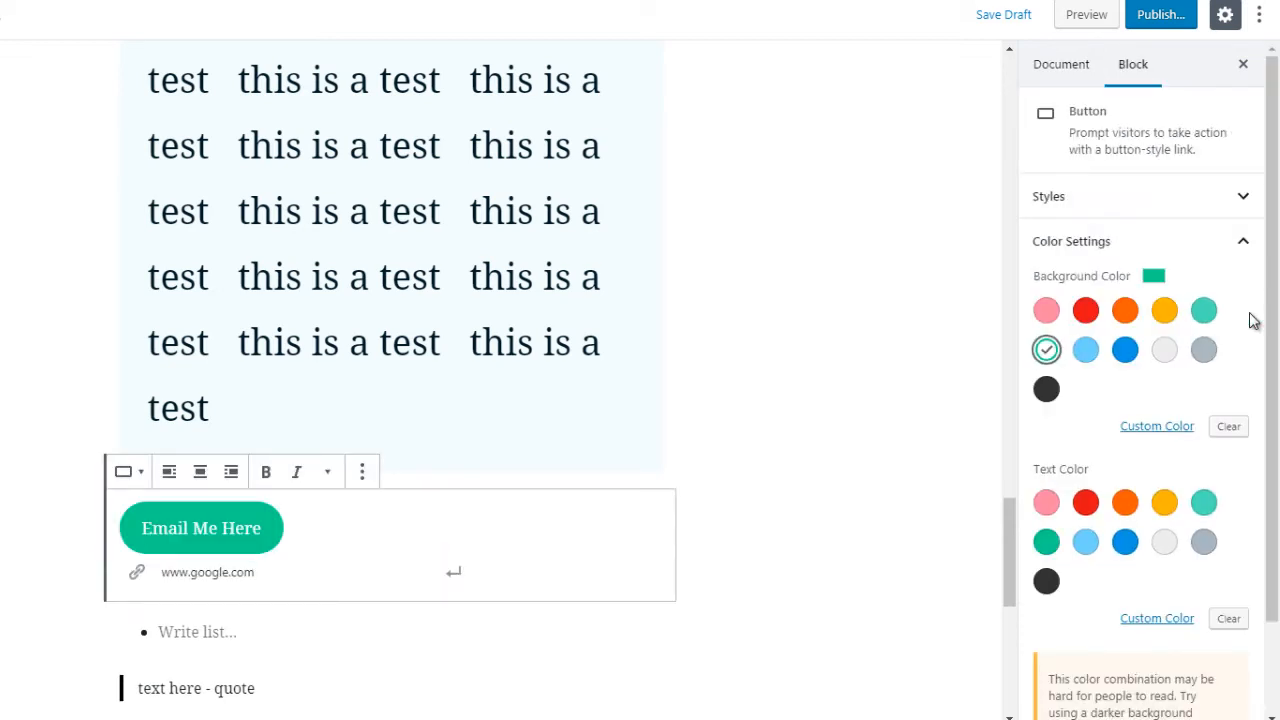
pyautogui.click(1120, 313)
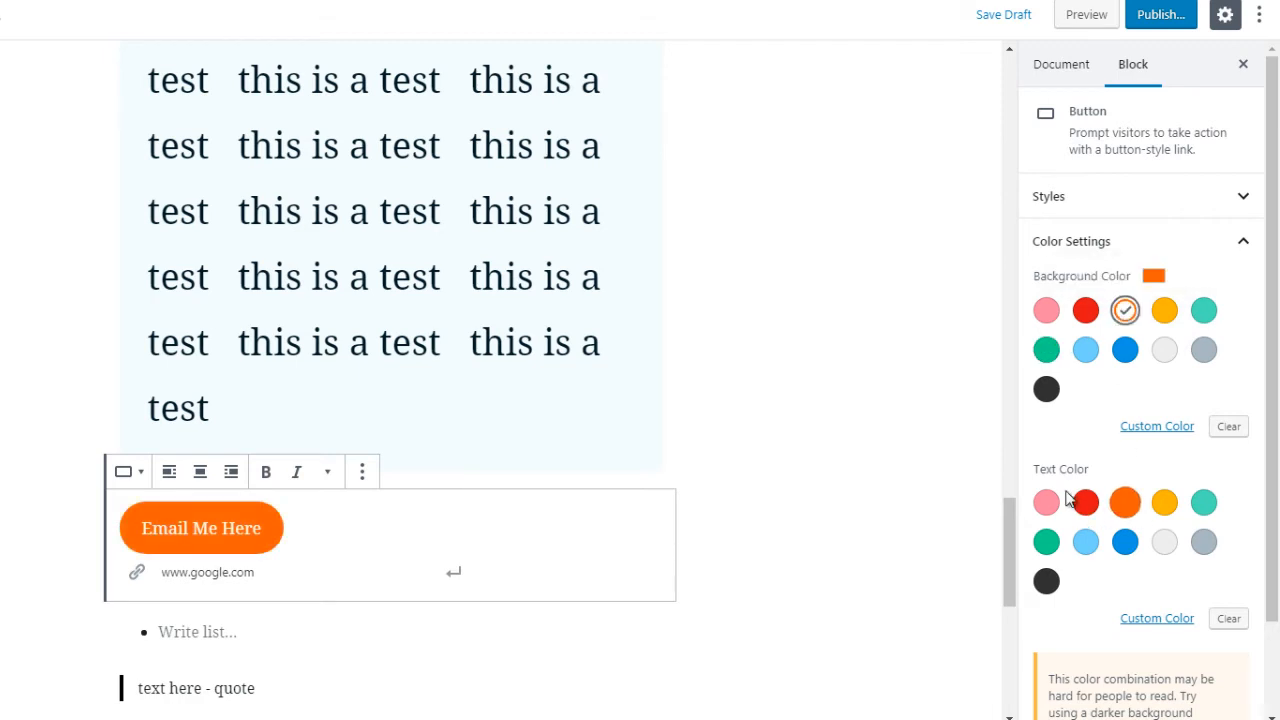
pyautogui.click(1173, 548)
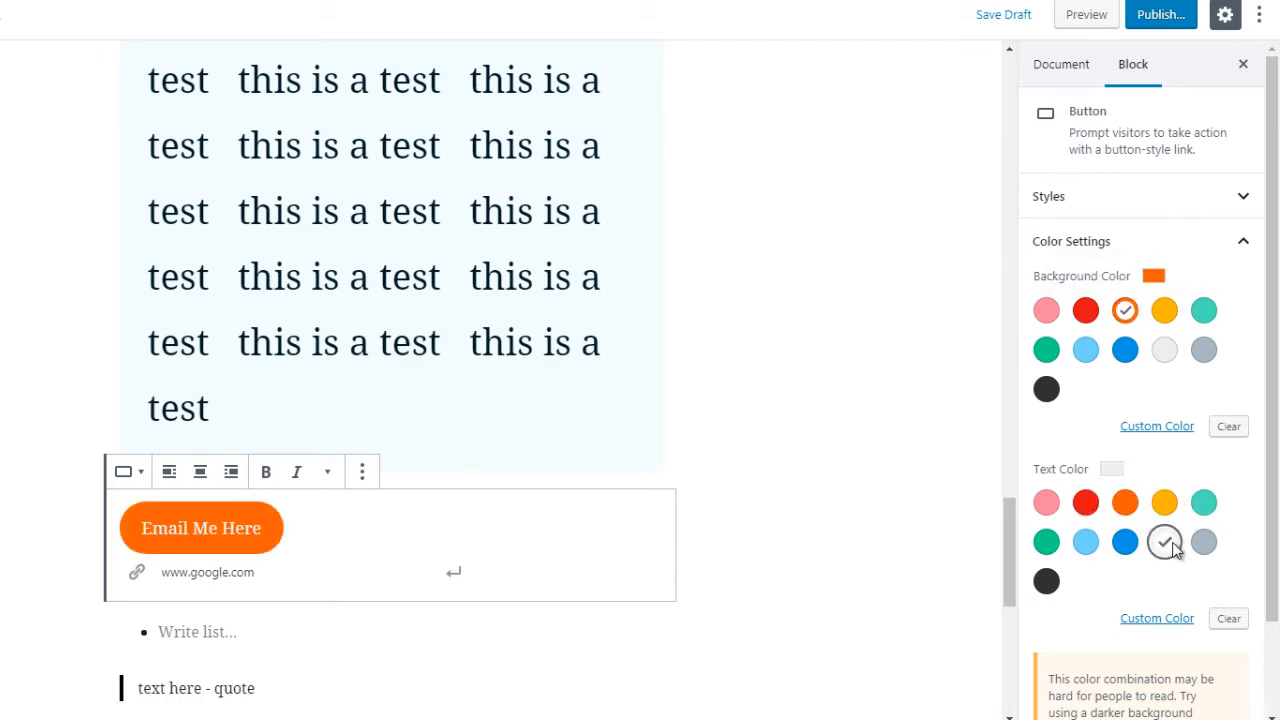
pyautogui.click(1046, 580)
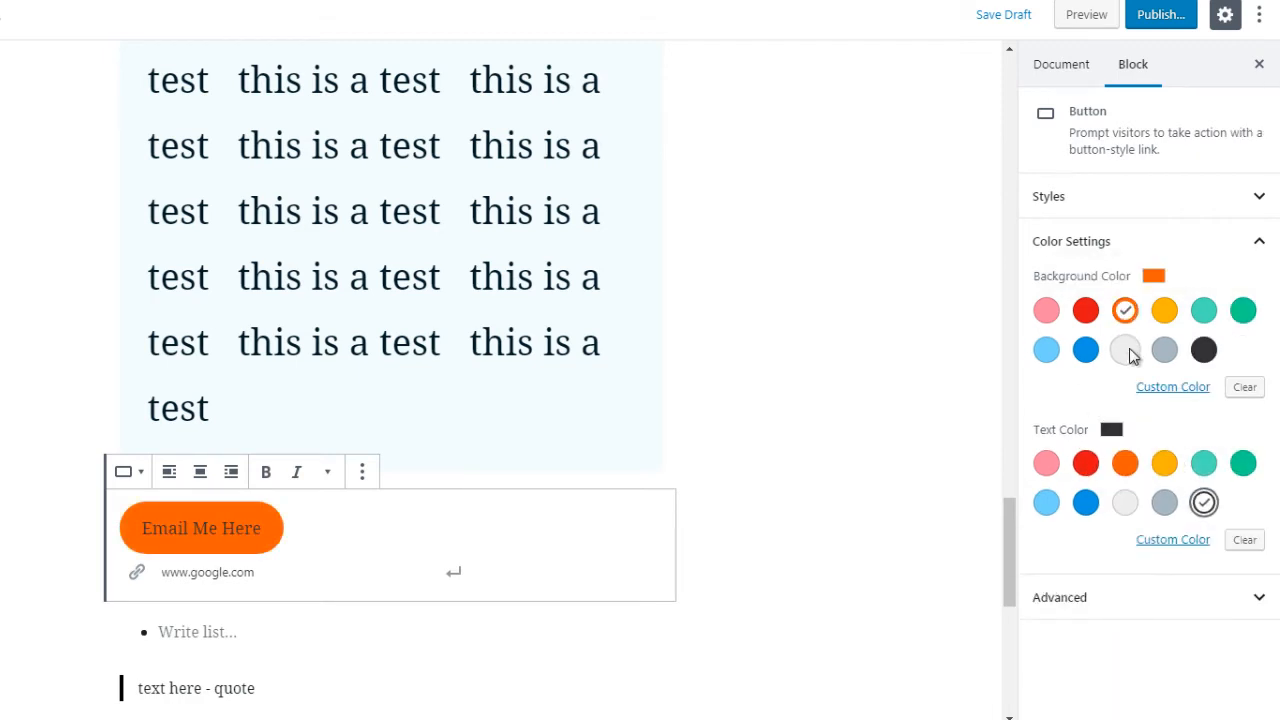
pyautogui.click(1126, 350)
pyautogui.click(770, 425)
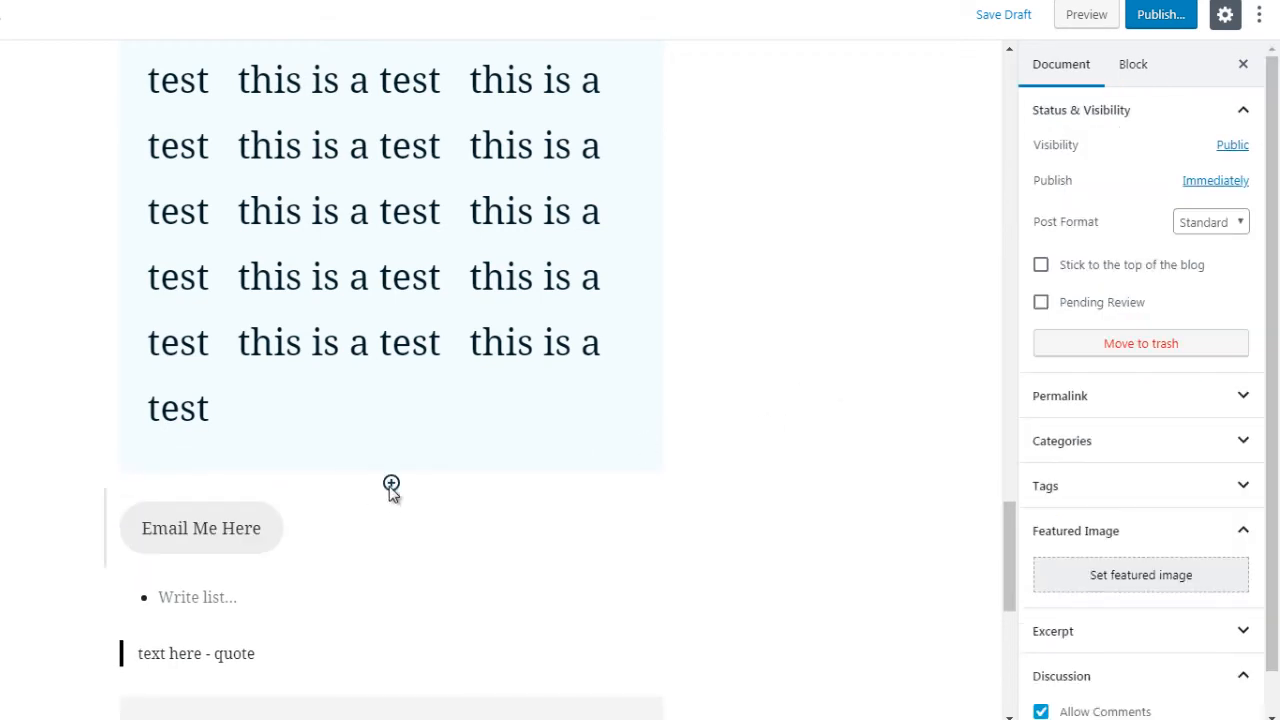
# - Insert a Columns layout block between the blue-shaded paragraph and the Email Me Here button
pyautogui.click(391, 485)
pyautogui.click(397, 168)
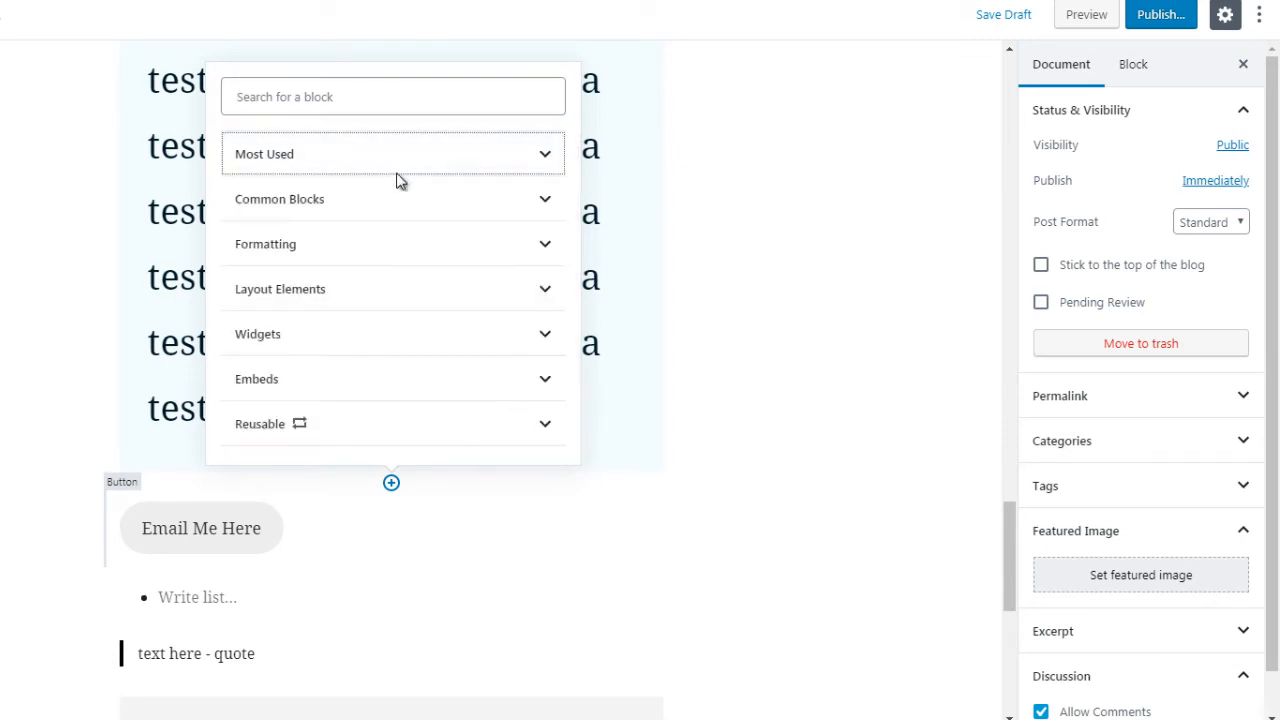
pyautogui.click(397, 293)
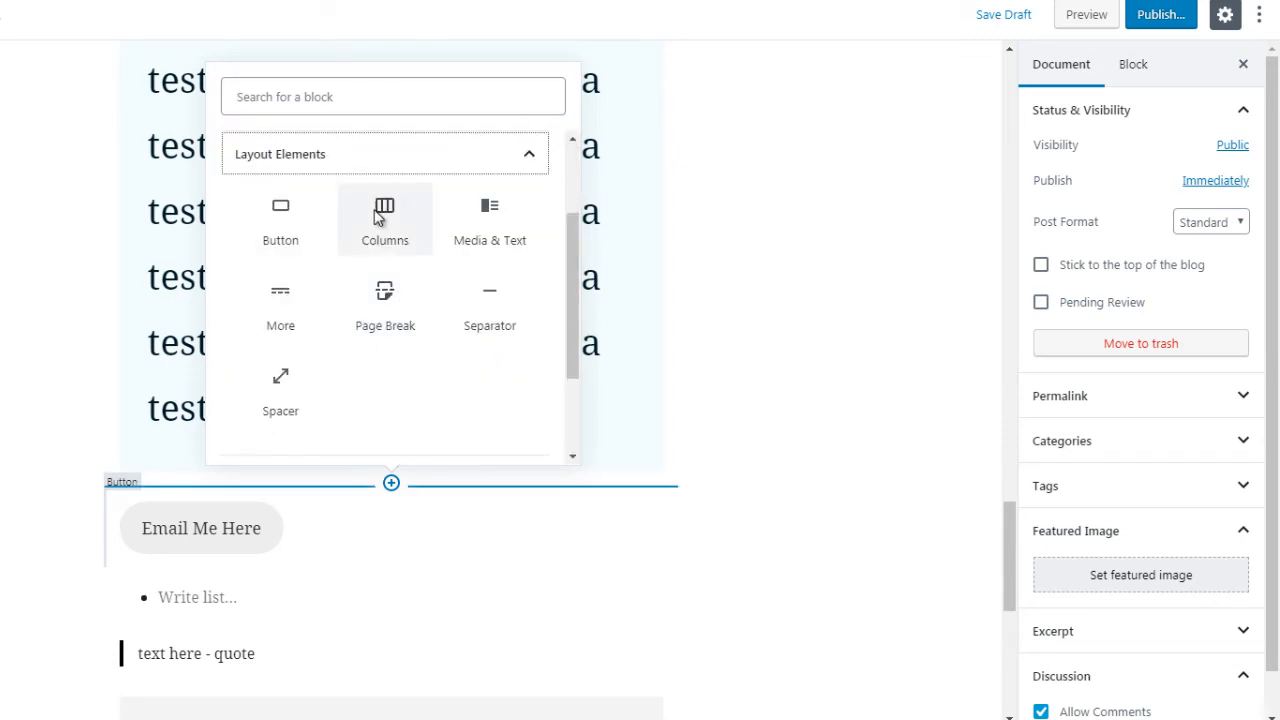
pyautogui.click(380, 216)
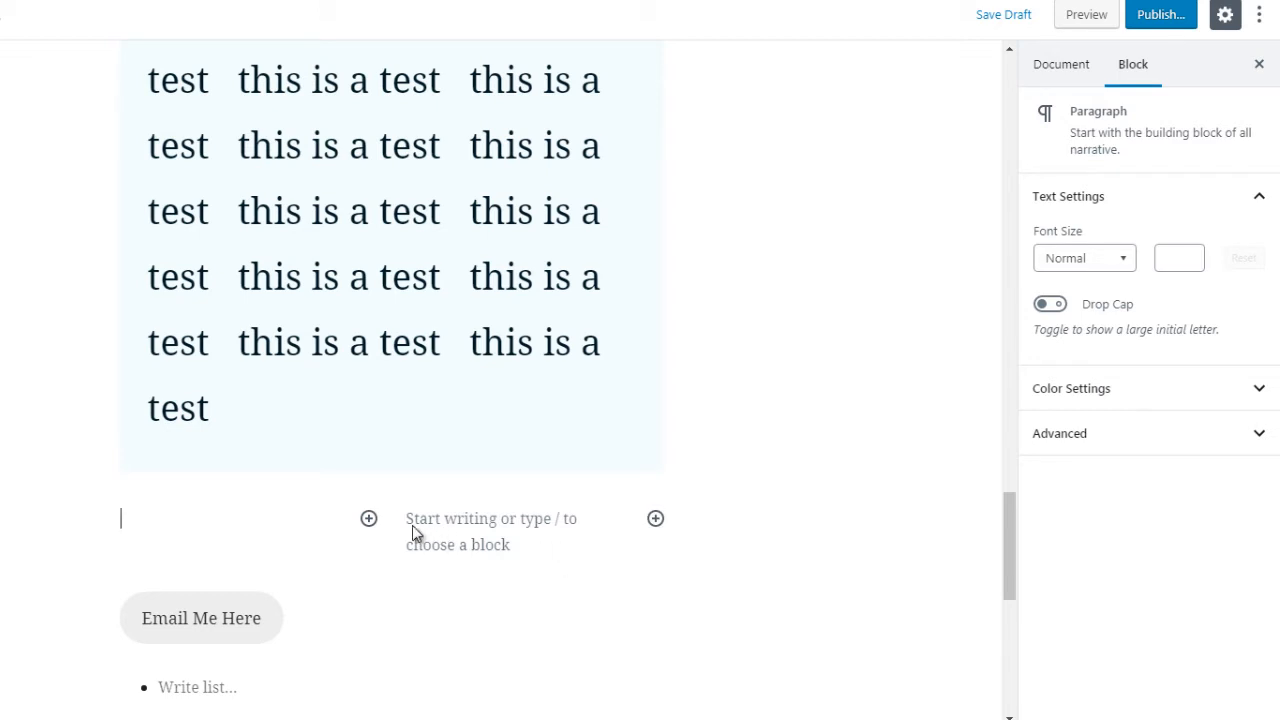
# - Insert a Media & Text layout block in the second column of the Columns block
pyautogui.click(369, 518)
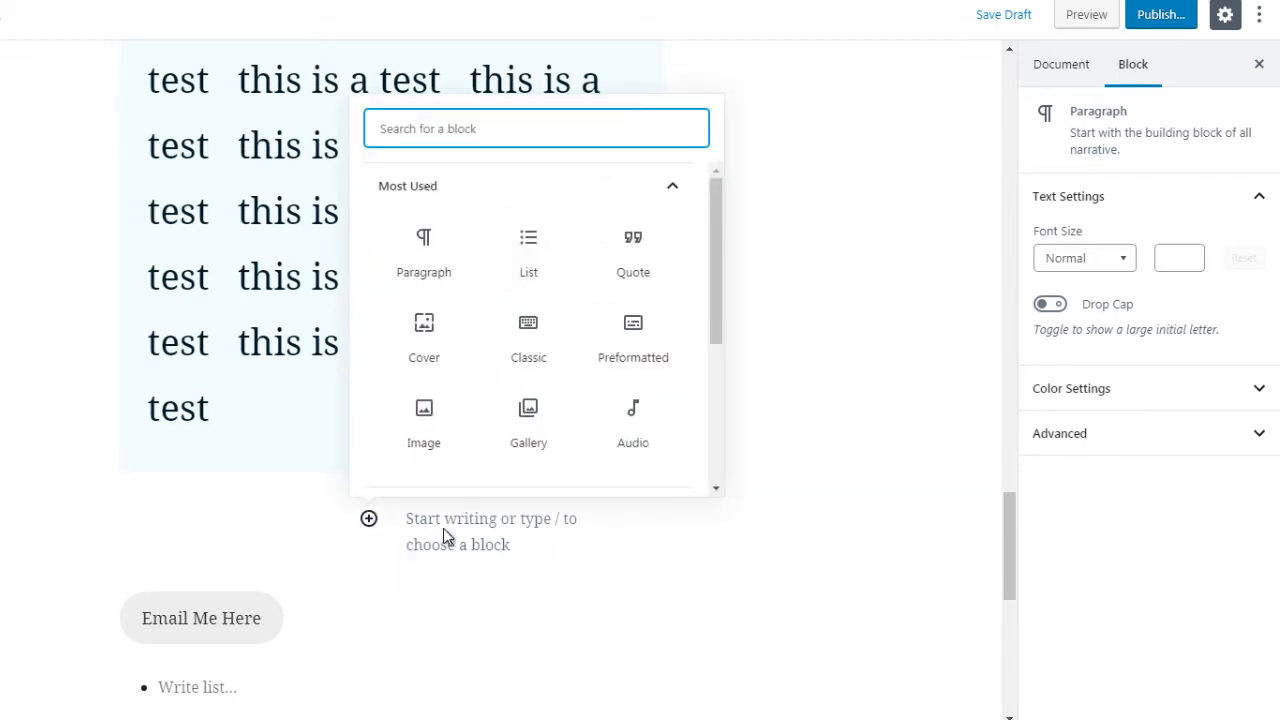
pyautogui.click(557, 533)
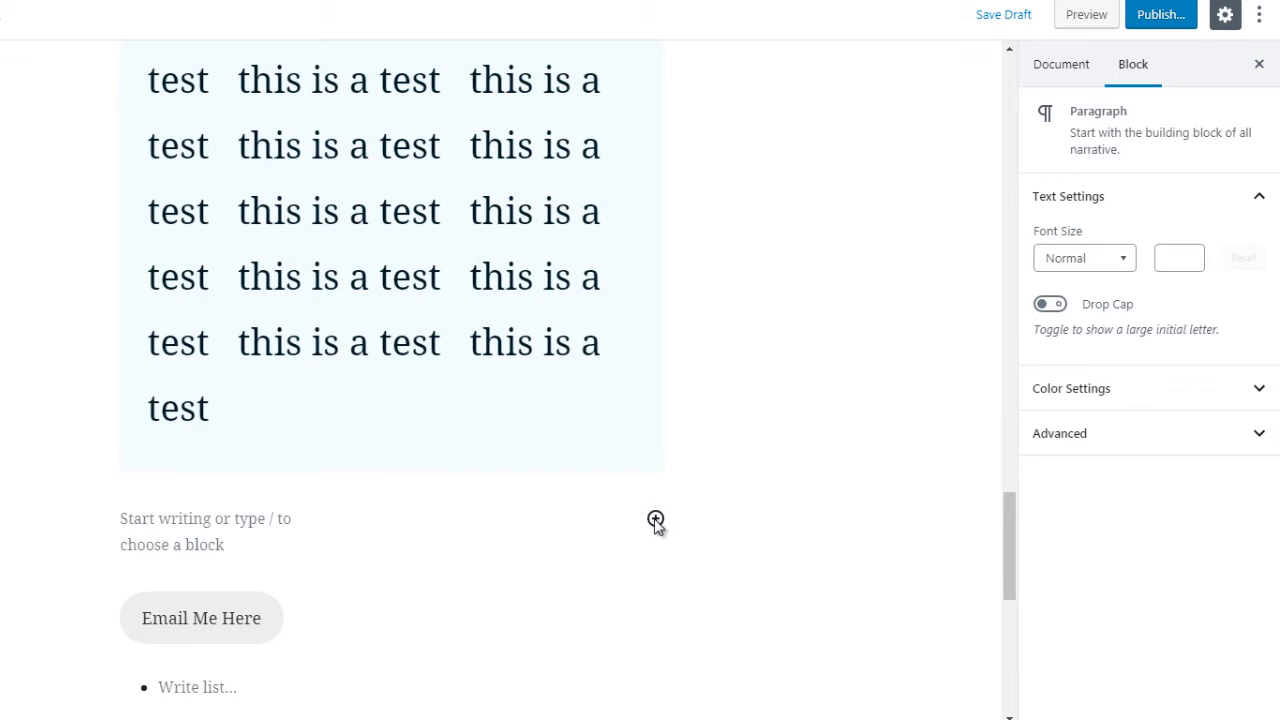
pyautogui.click(391, 572)
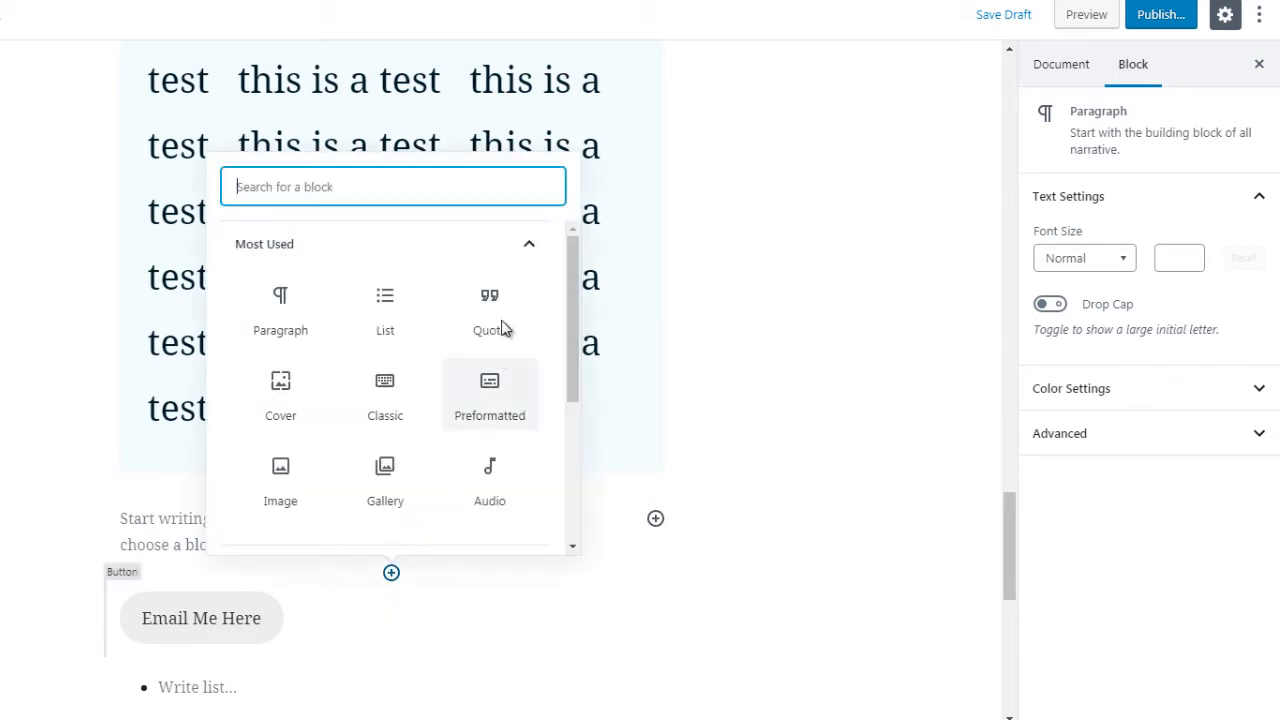
pyautogui.click(491, 250)
pyautogui.click(383, 381)
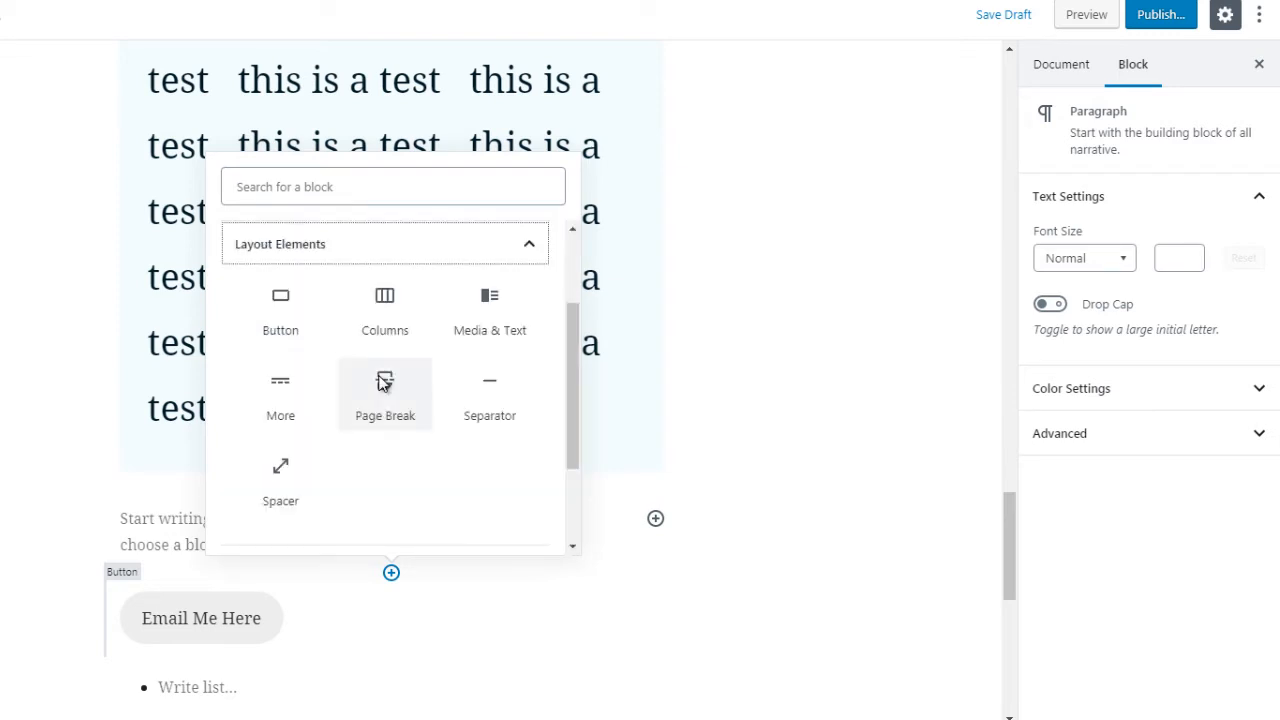
pyautogui.click(494, 330)
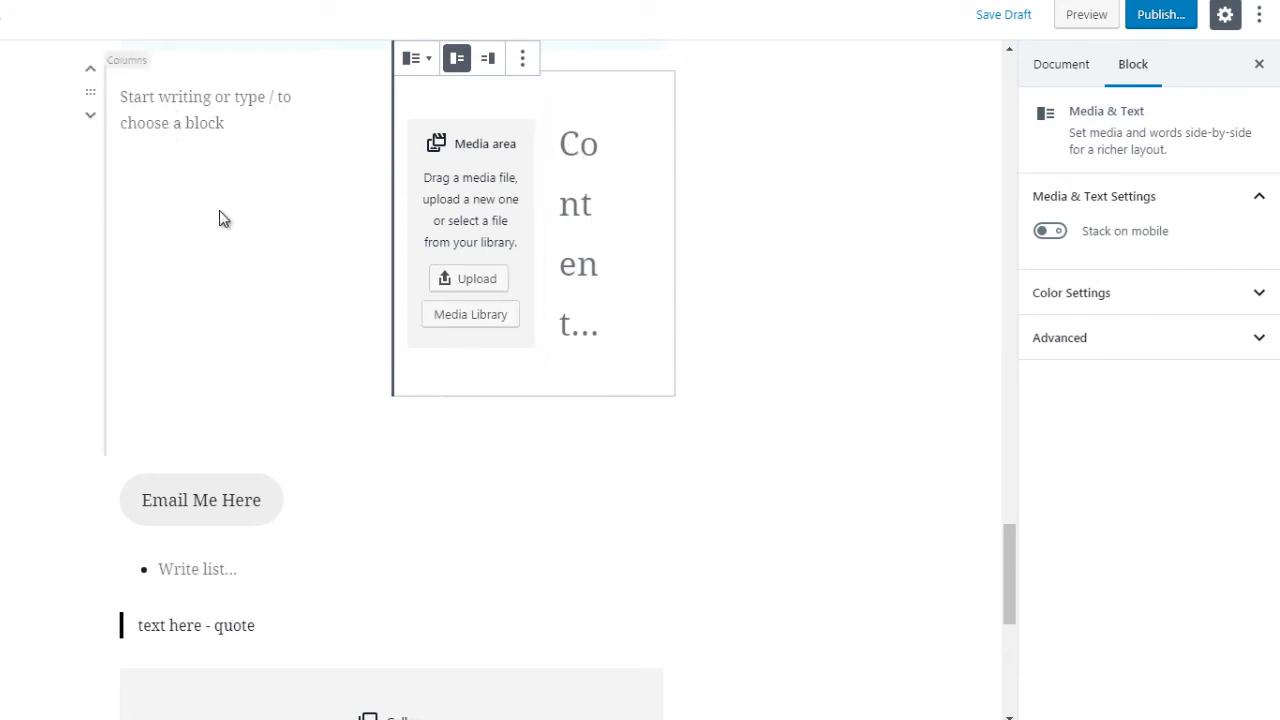
# - Insert a More block between the columns and the Email Me Here button
pyautogui.click(391, 455)
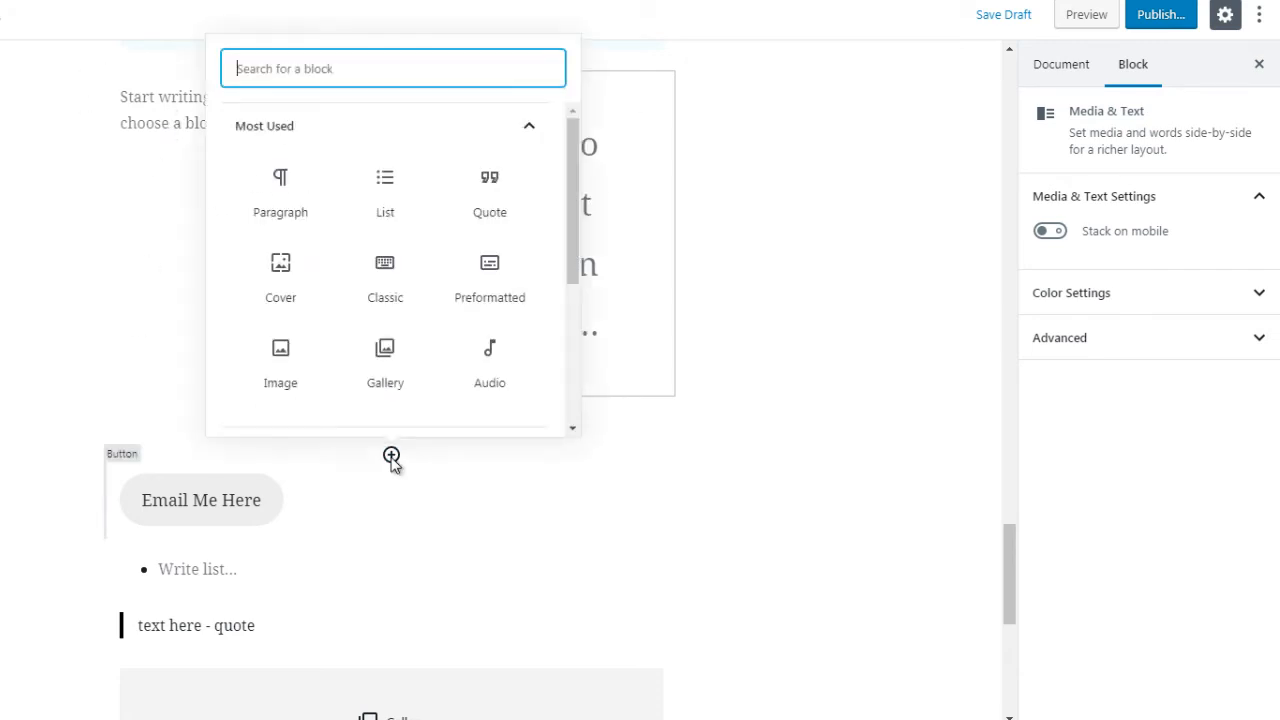
pyautogui.click(372, 125)
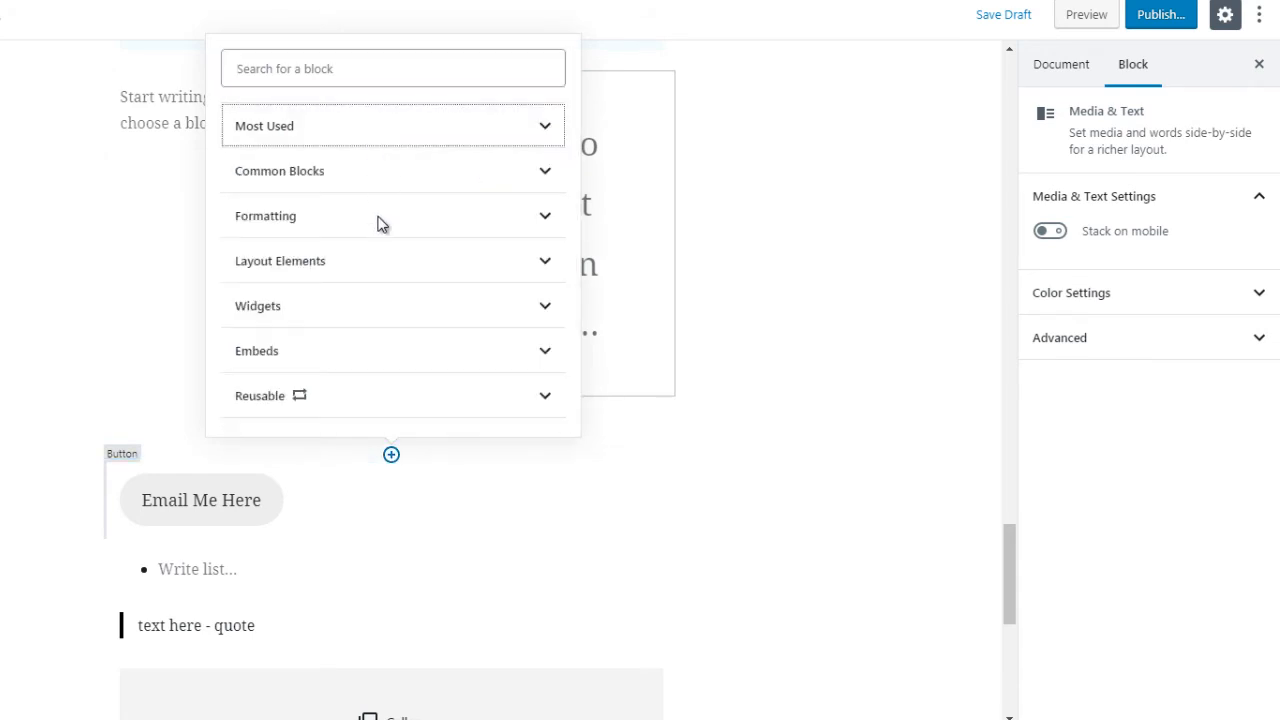
pyautogui.click(462, 262)
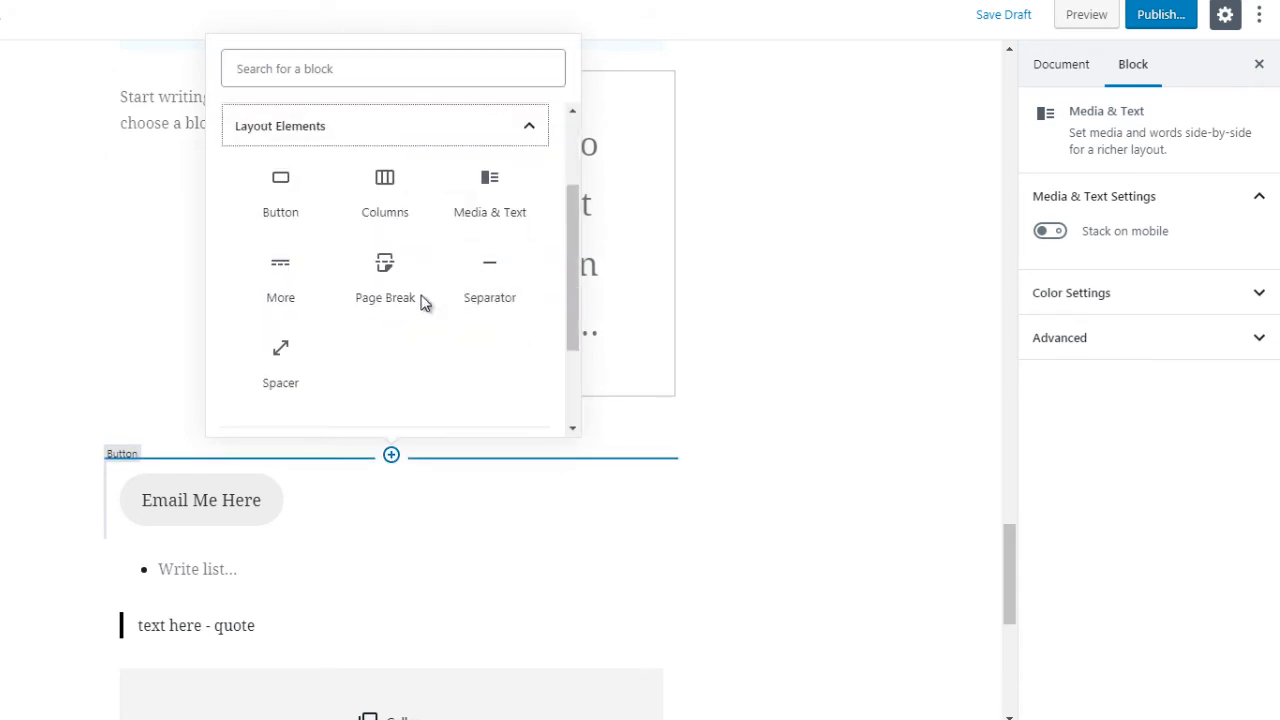
pyautogui.click(280, 281)
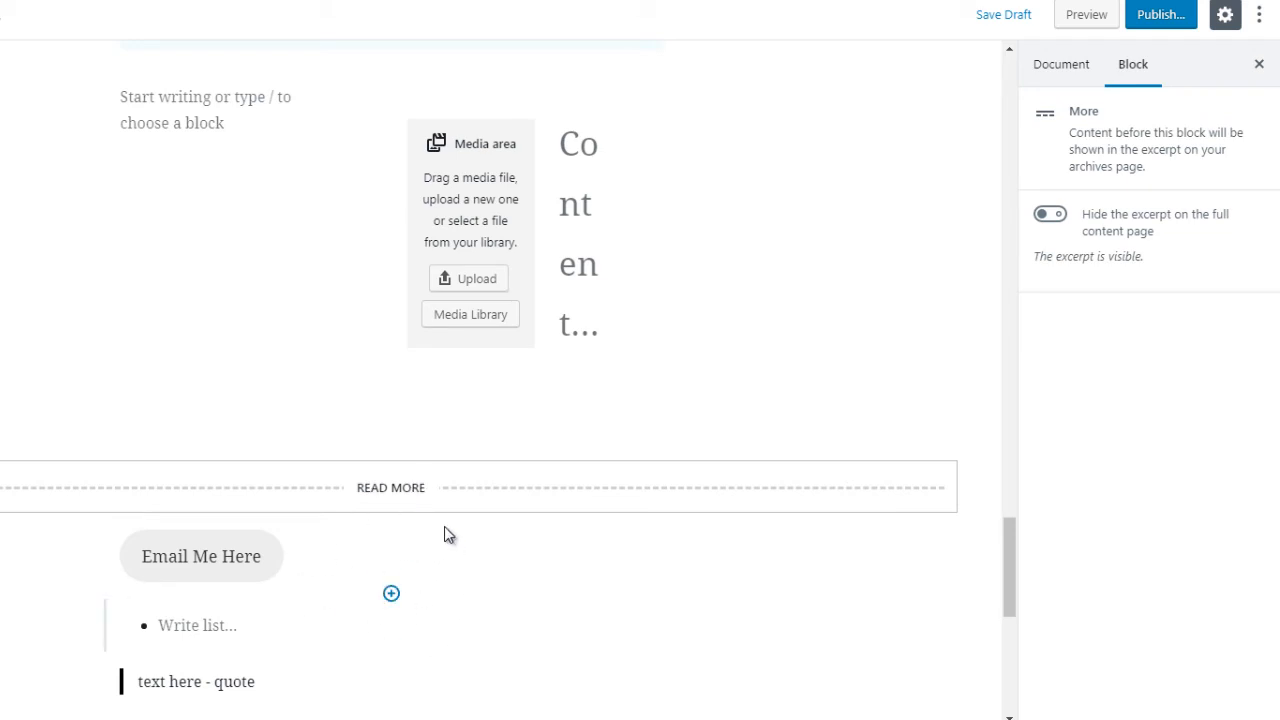
# - Insert a Page Break block directly below the Read More divider
pyautogui.click(391, 512)
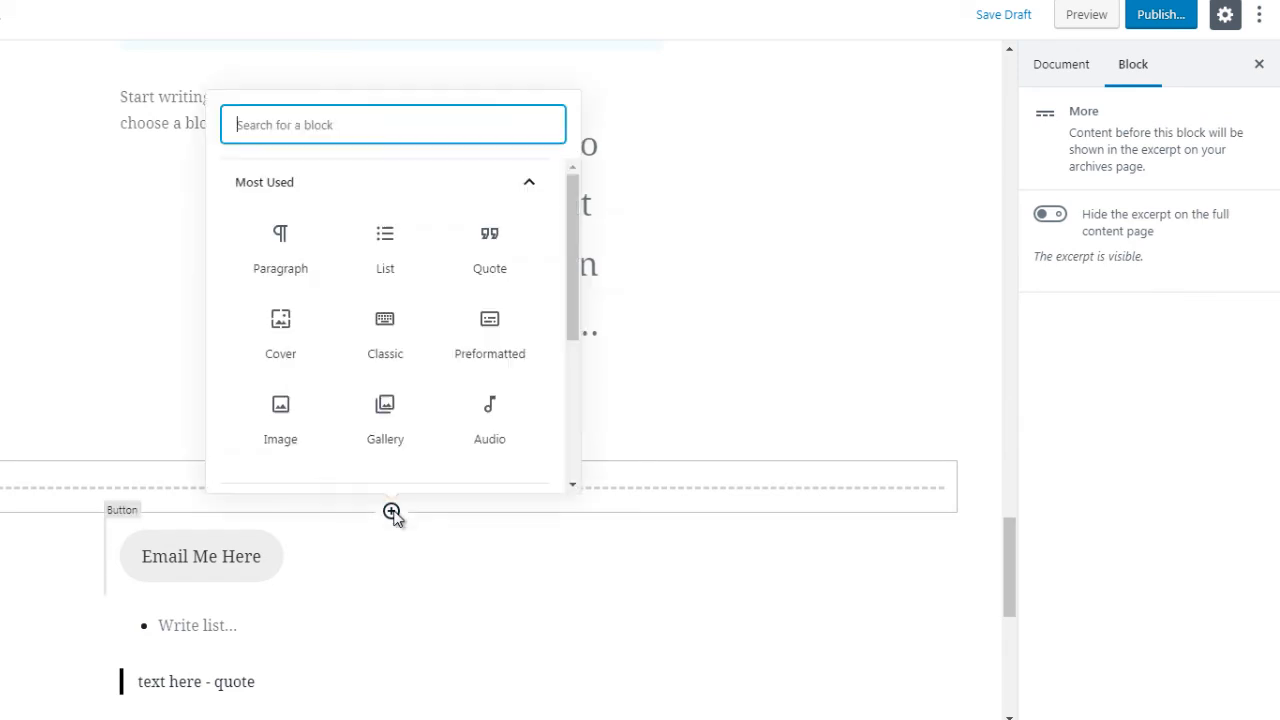
pyautogui.click(463, 192)
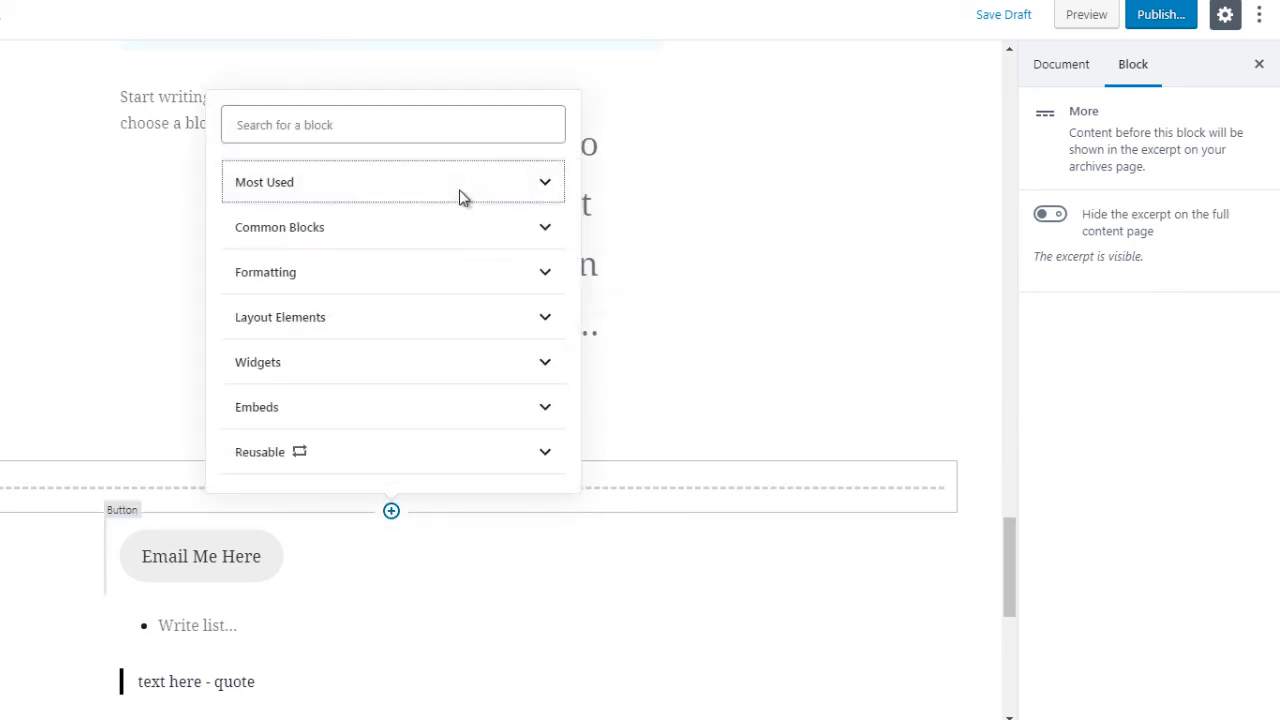
pyautogui.click(420, 317)
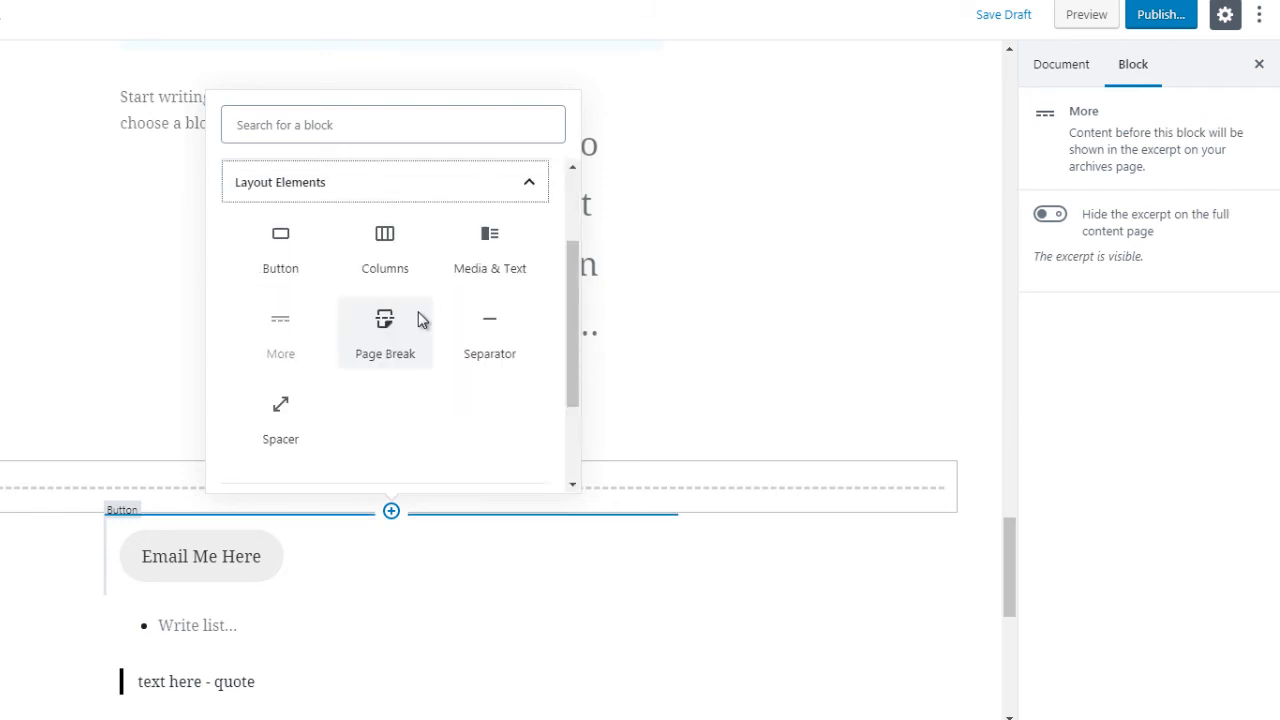
pyautogui.click(383, 348)
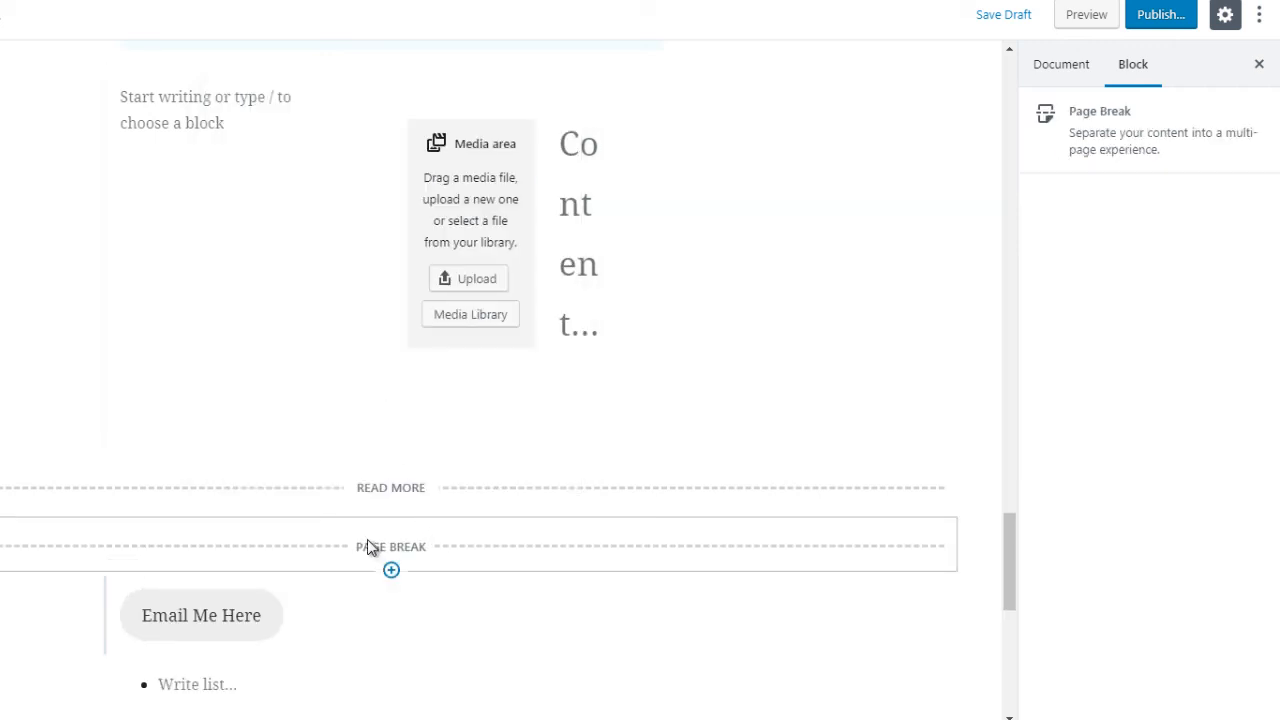
# - Insert a Separator block between the page break and the Email Me Here button
pyautogui.moveTo(391, 572)
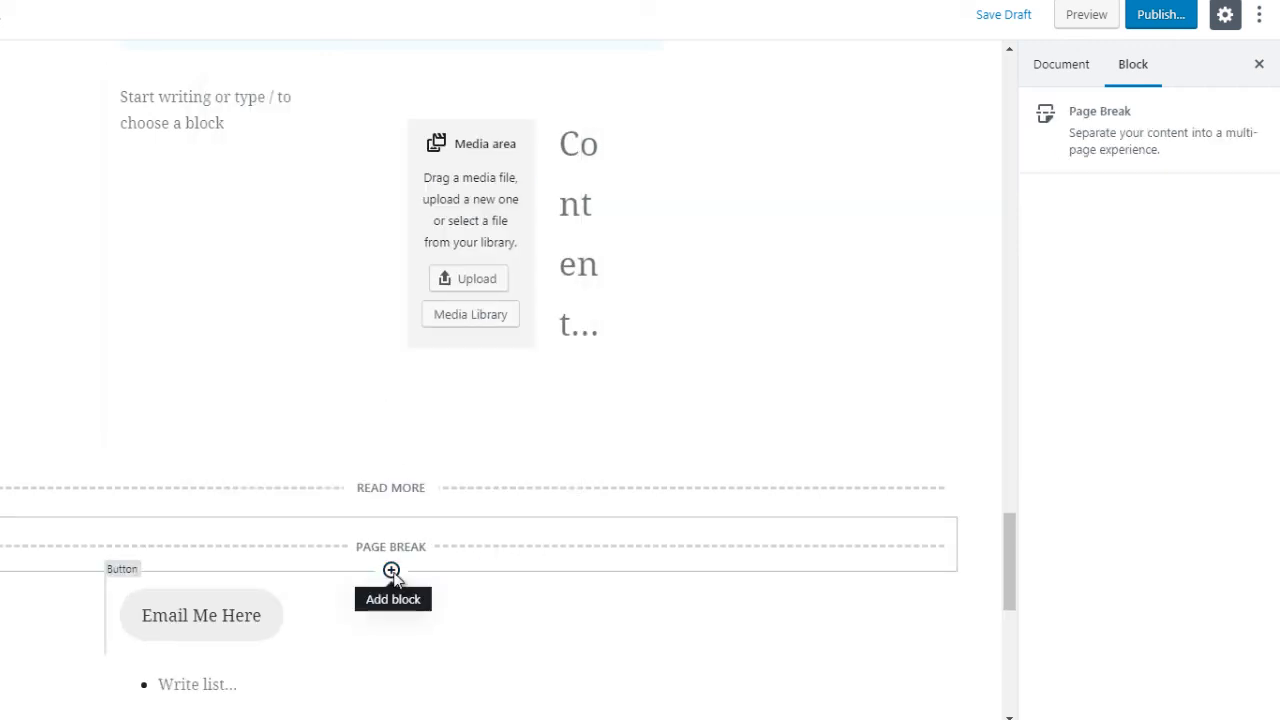
pyautogui.click(391, 572)
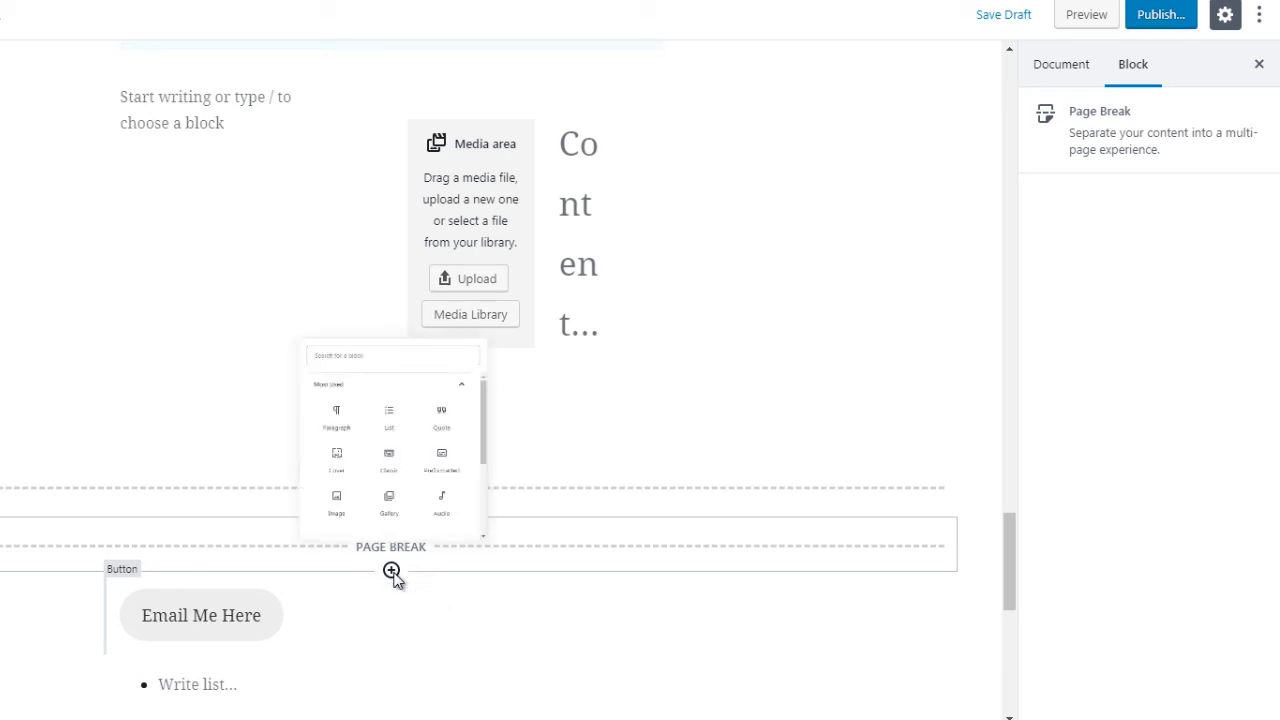
pyautogui.click(423, 251)
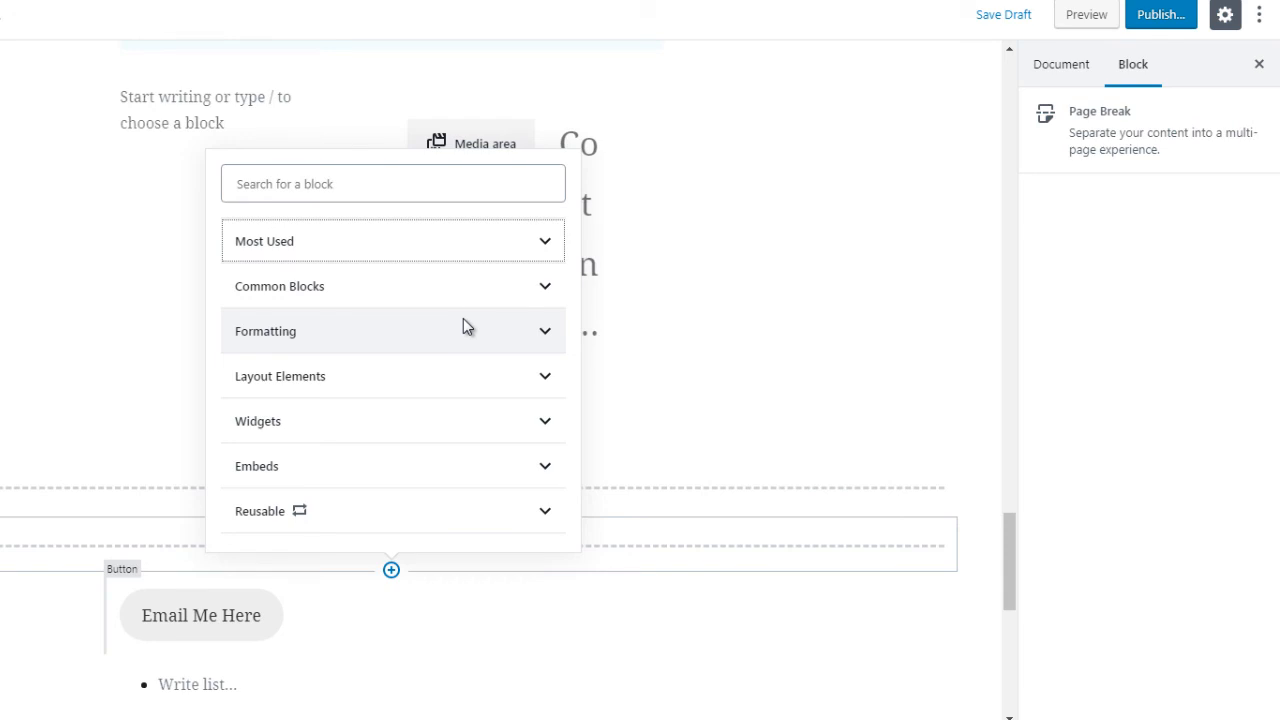
pyautogui.click(452, 374)
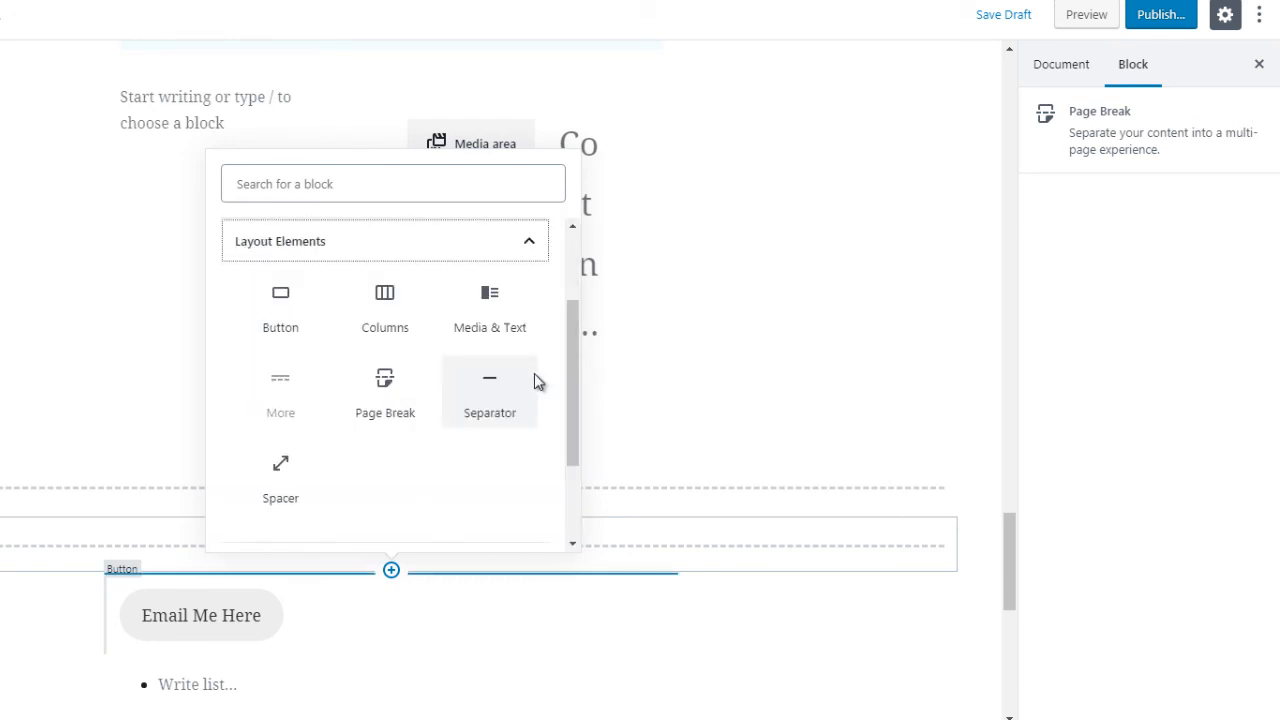
pyautogui.click(488, 402)
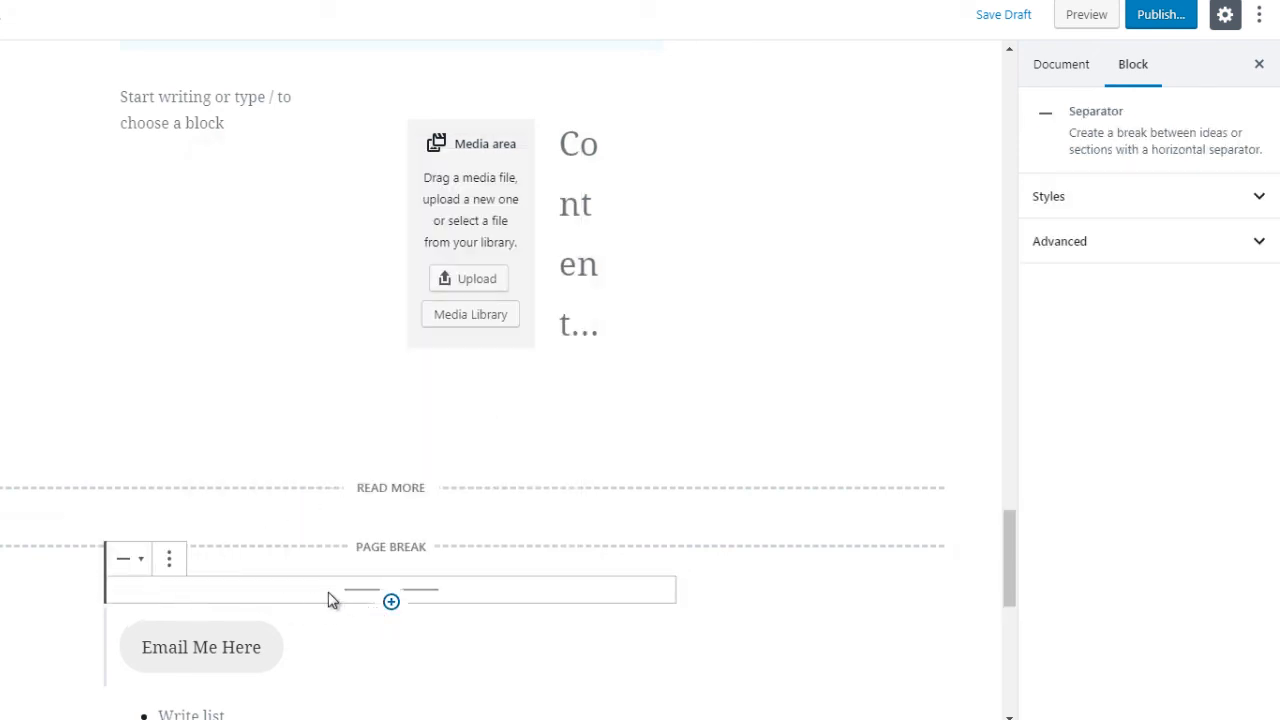
# - Insert a Spacer layout block between the columns and the Read More divider, then deselect it
pyautogui.click(391, 454)
pyautogui.scroll(-1, 546, 366)
pyautogui.click(460, 318)
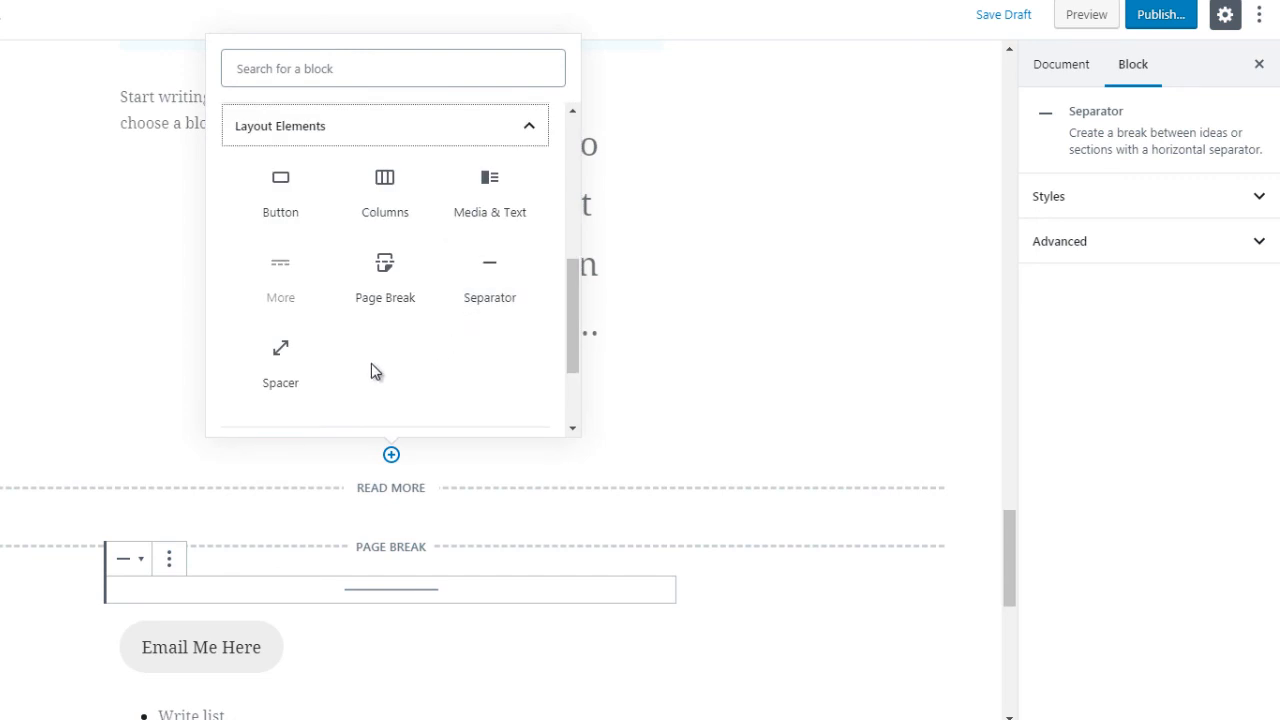
pyautogui.click(281, 360)
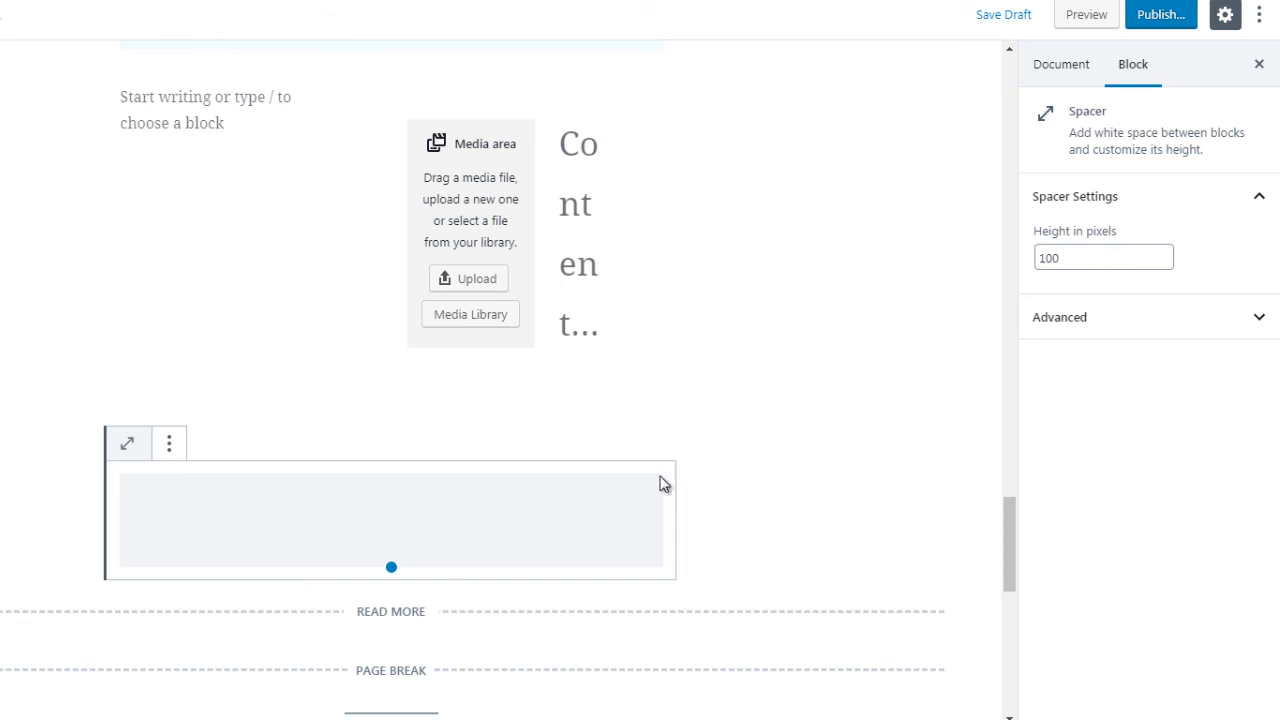
pyautogui.click(771, 512)
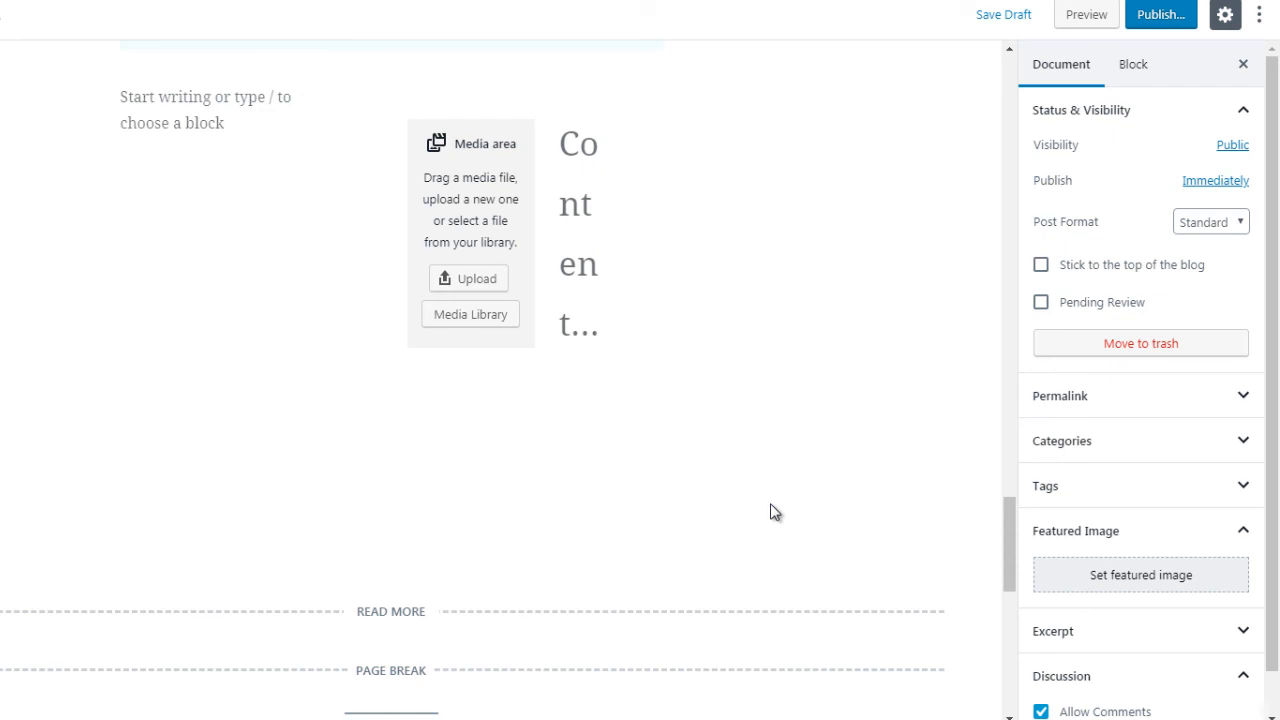
# - Set the height of the spacer above the Read More divider to 50 pixels and deselect the block
pyautogui.click(428, 512)
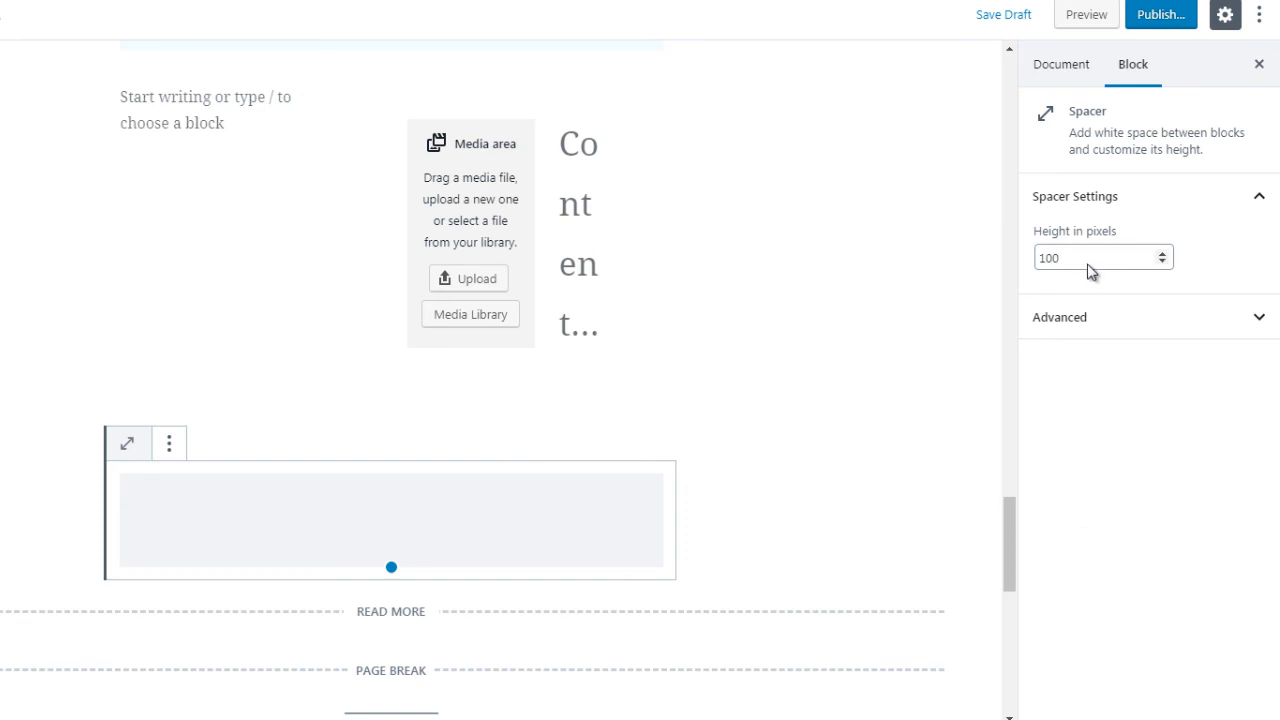
pyautogui.moveTo(1072, 258); pyautogui.dragTo(1037, 256)
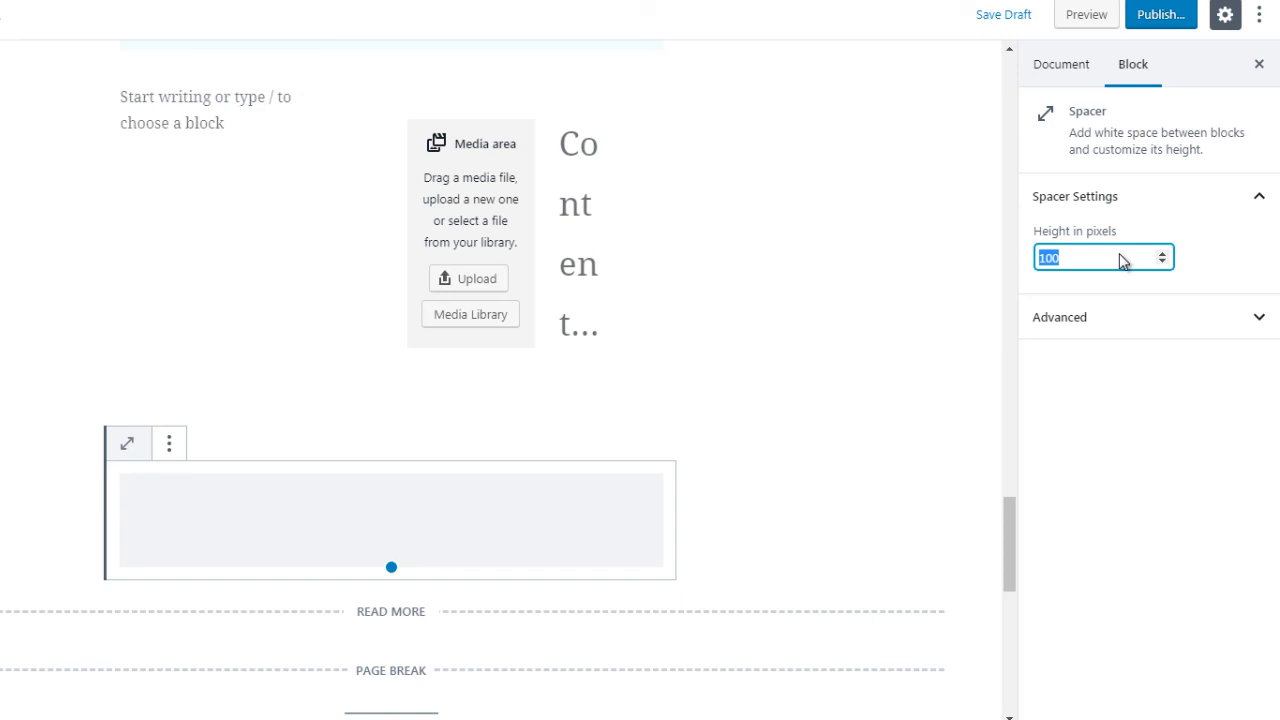
pyautogui.write('50')
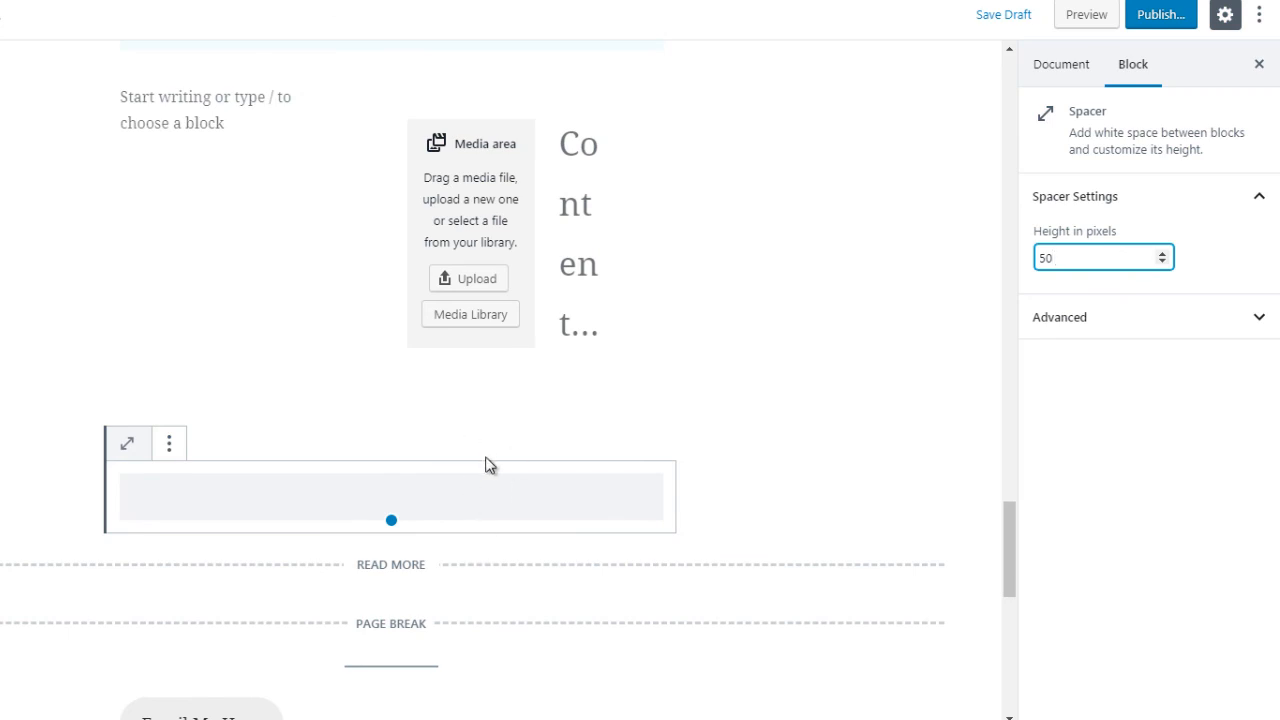
pyautogui.click(780, 417)
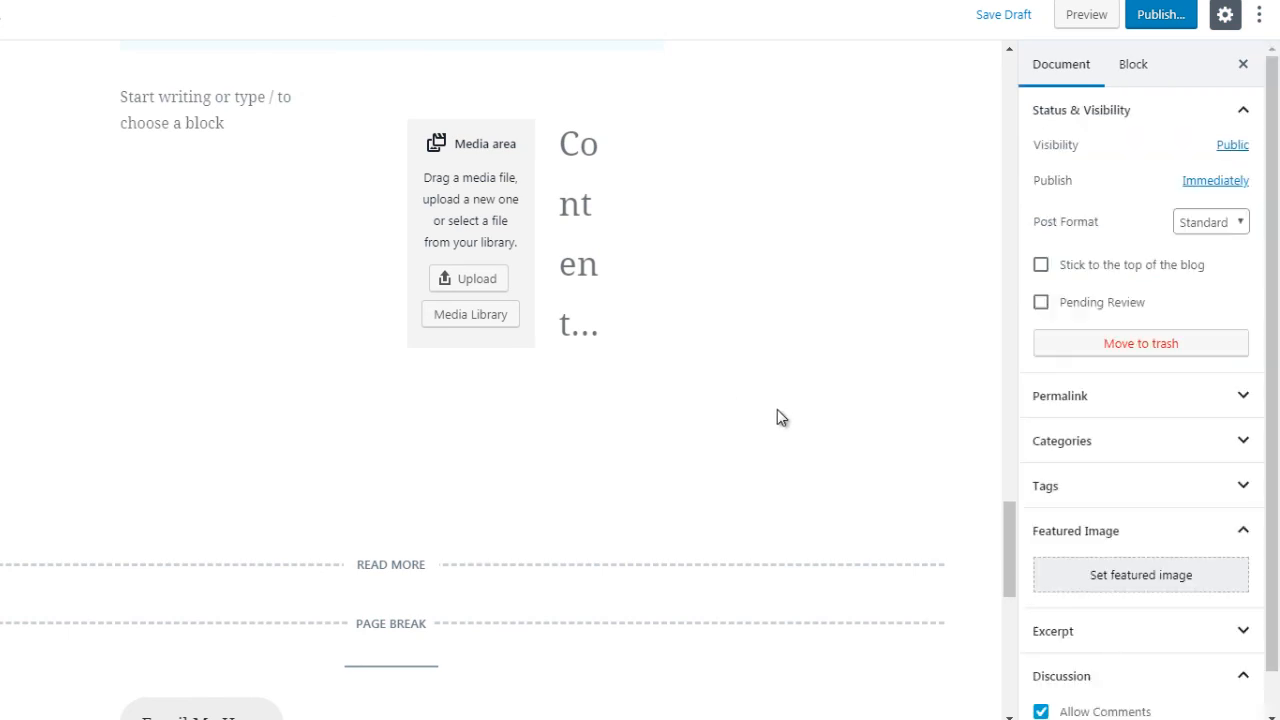